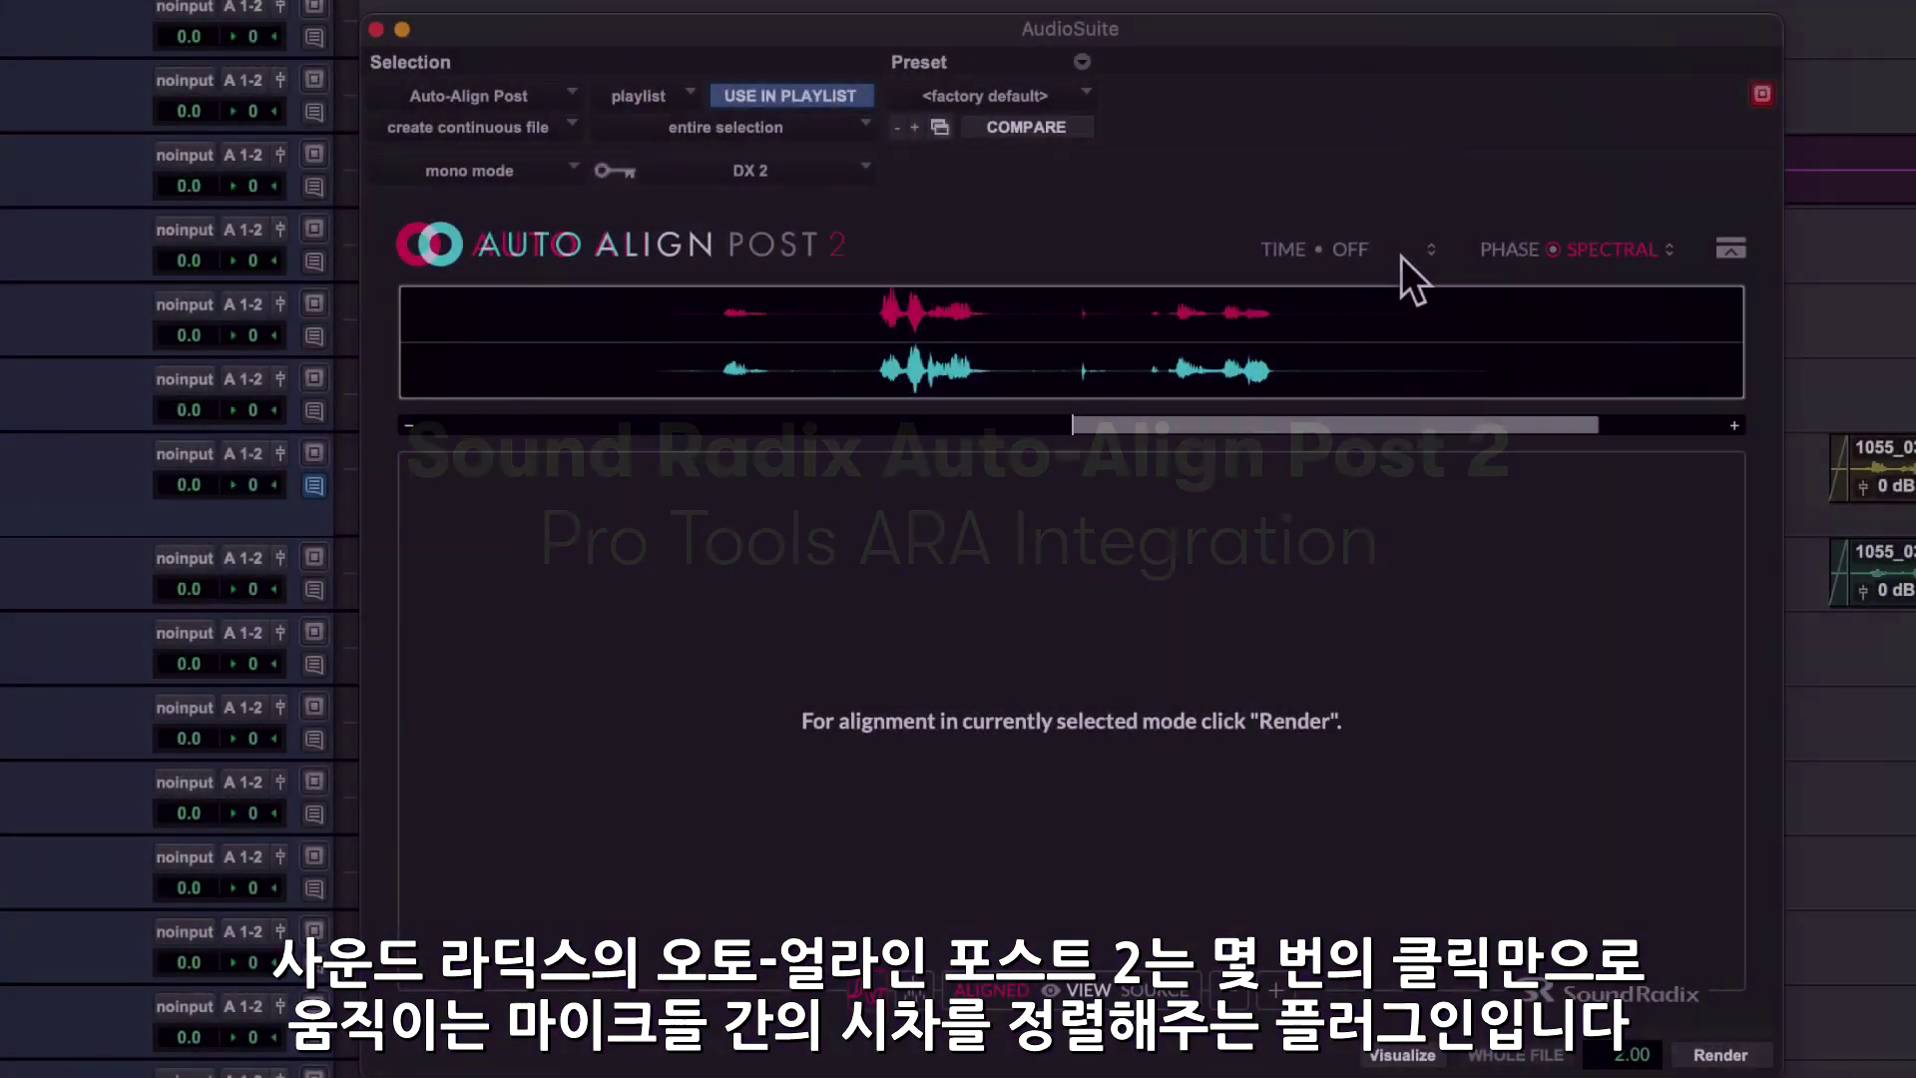
# Switch the Auto-Align Post TIME alignment mode from Off to Dynamic.
pyautogui.click(1414, 247)
pyautogui.click(1403, 295)
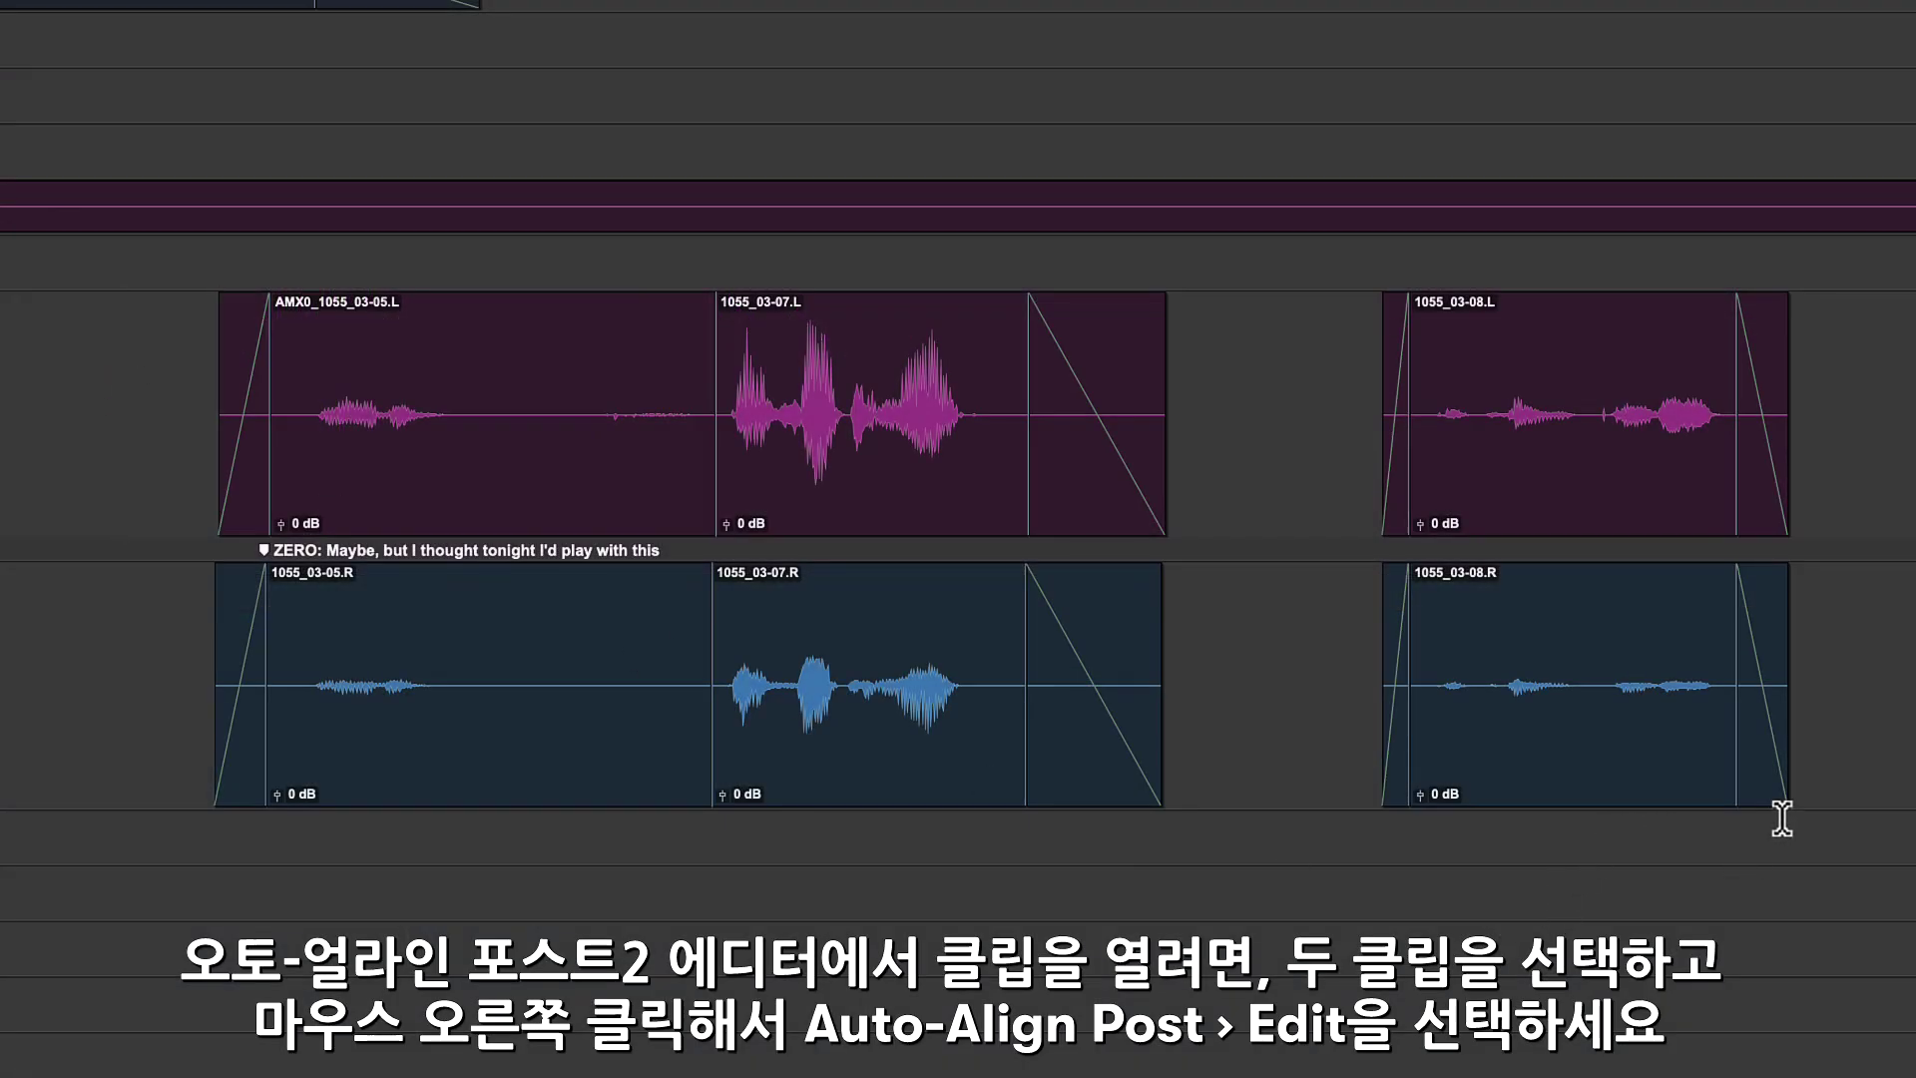
# Select all clips on the boom and lav ADR tracks and open them in the Auto-Align Post editor.
pyautogui.moveTo(218, 292); pyautogui.dragTo(1772, 813)
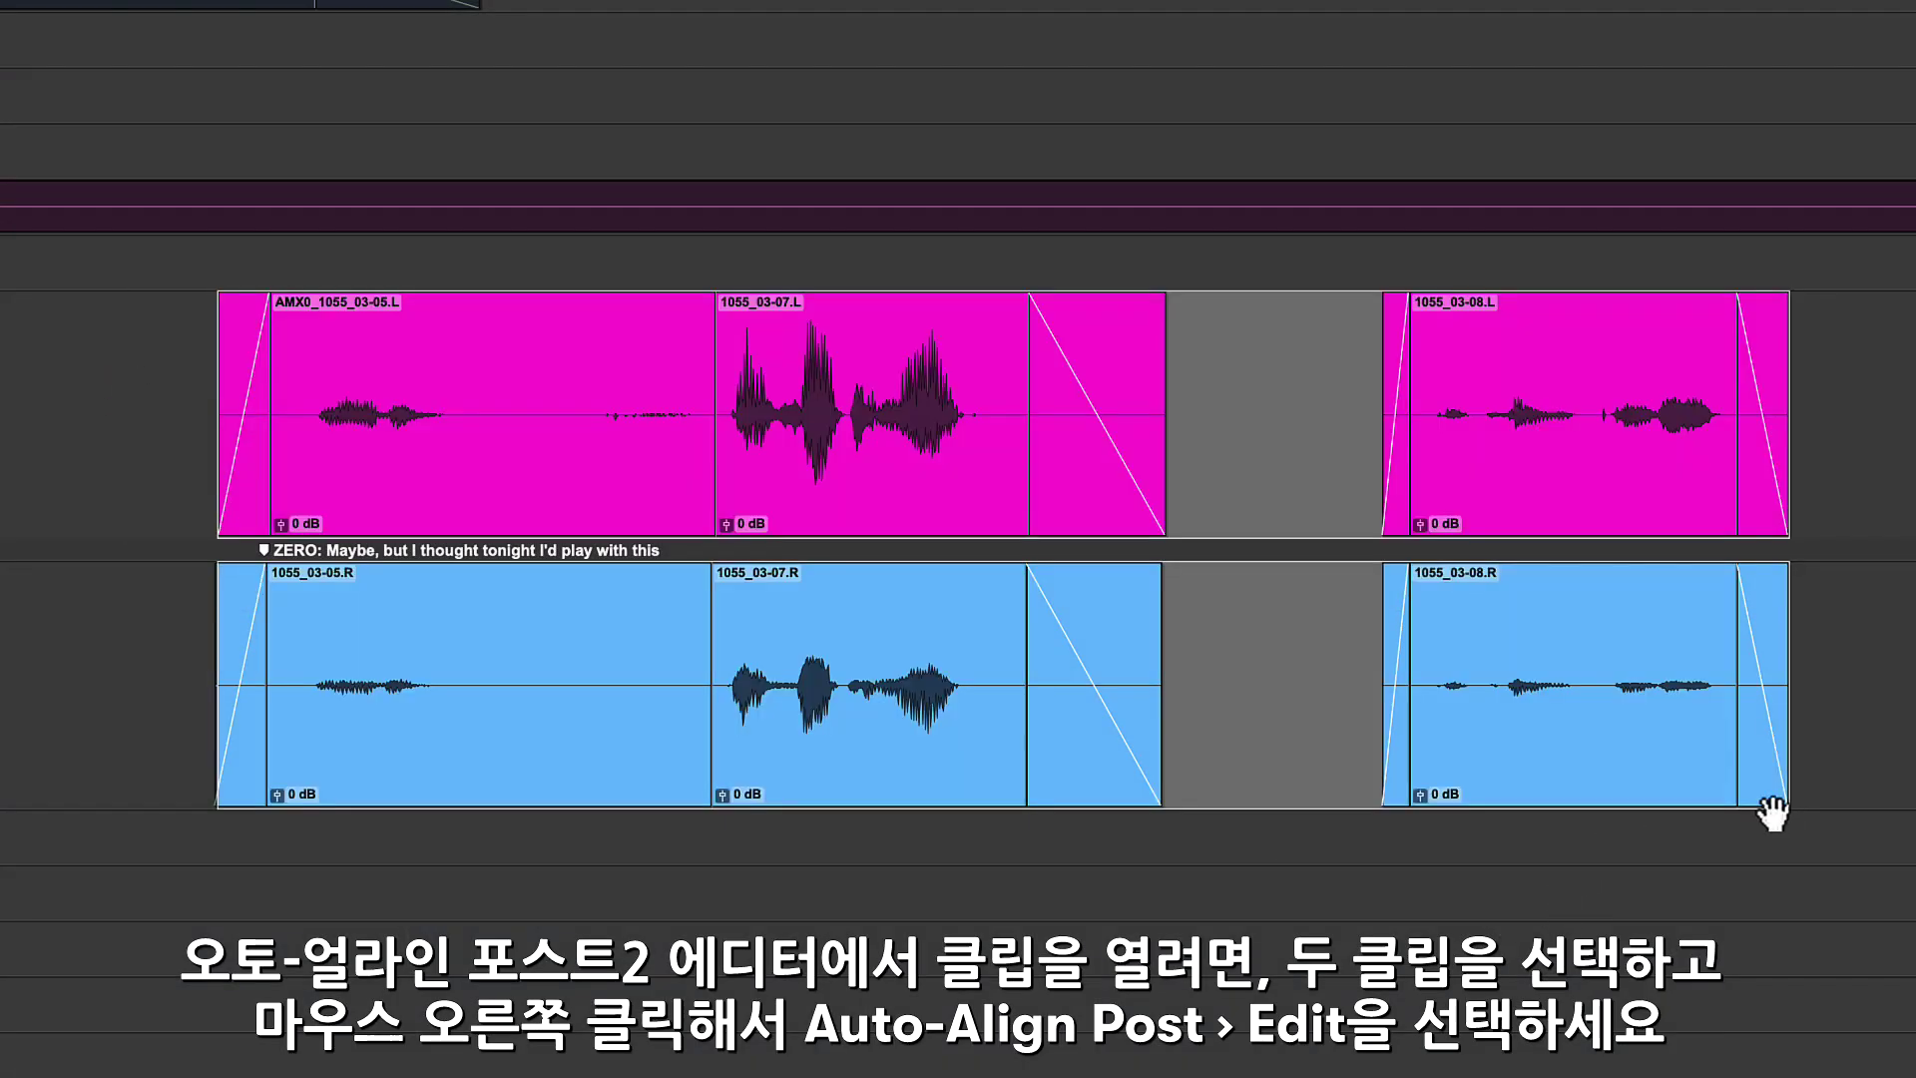
pyautogui.rightClick(1585, 474)
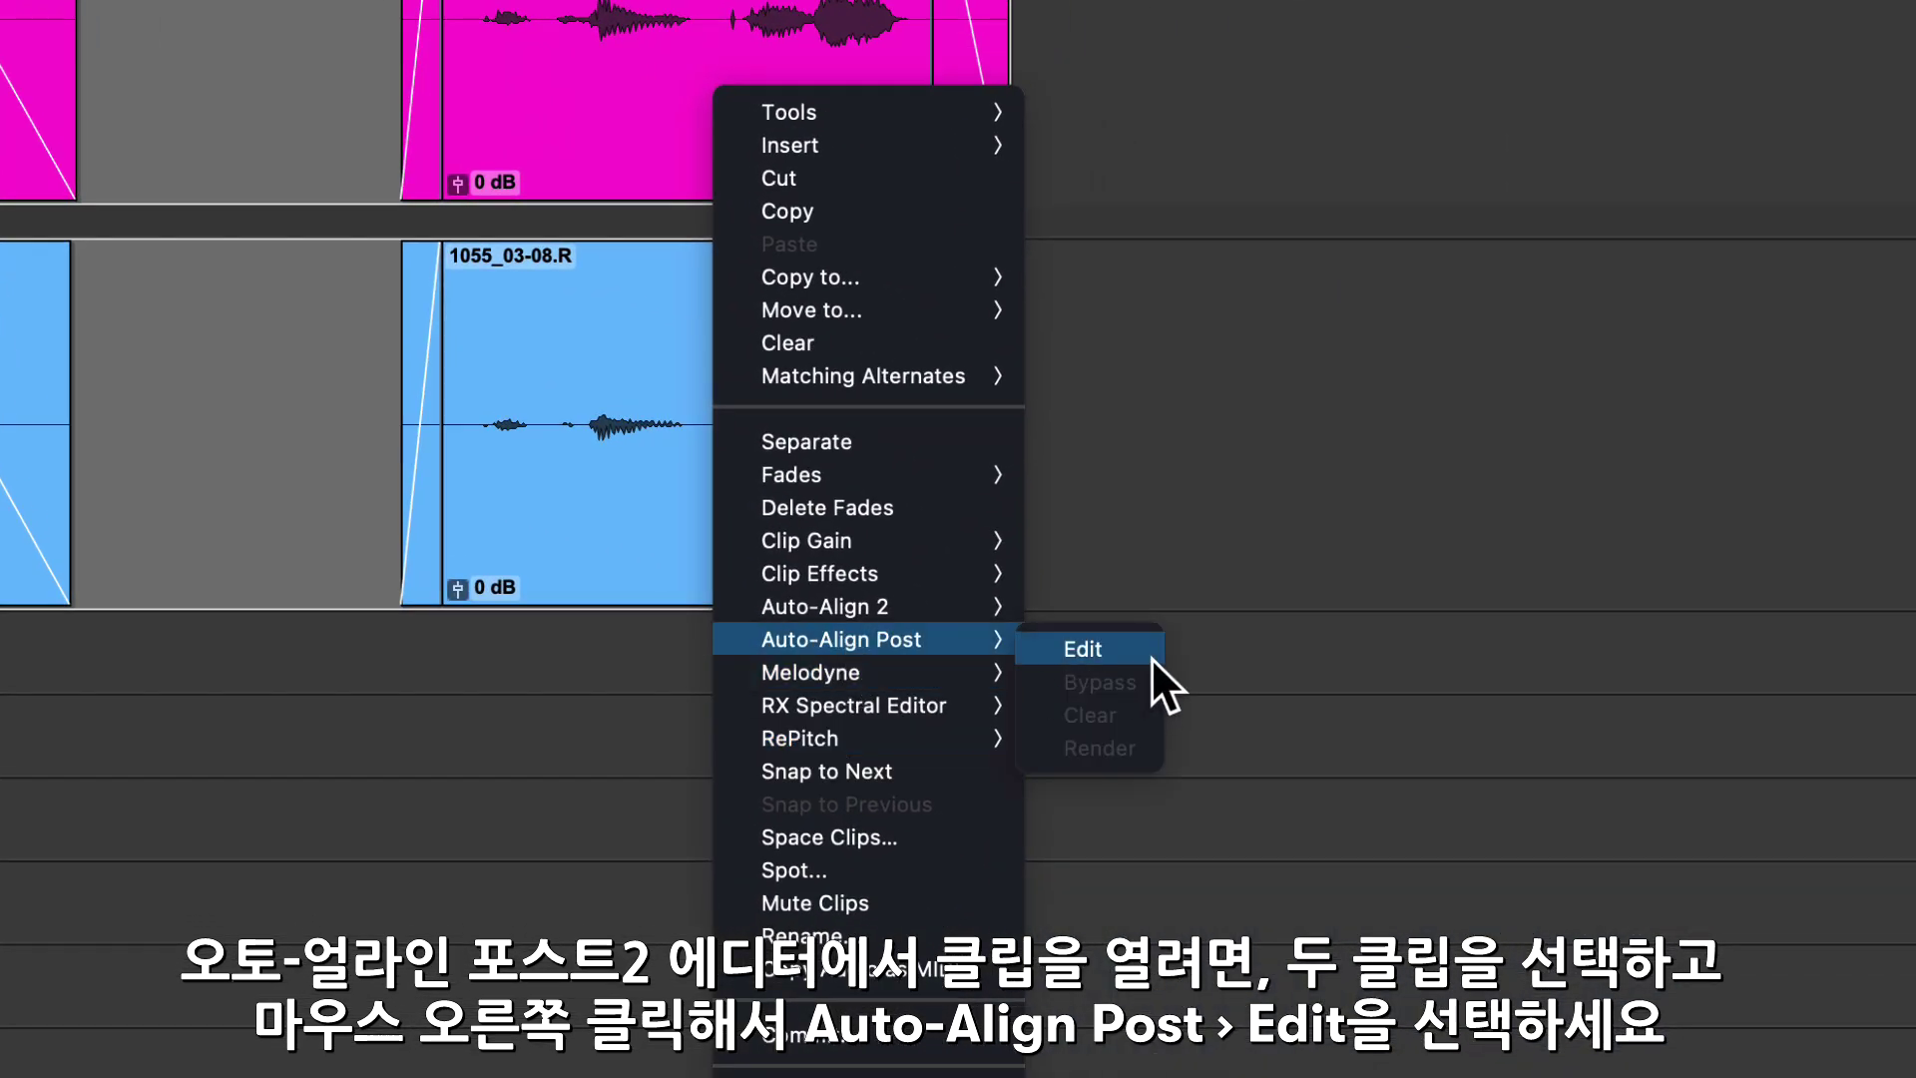
pyautogui.click(1147, 655)
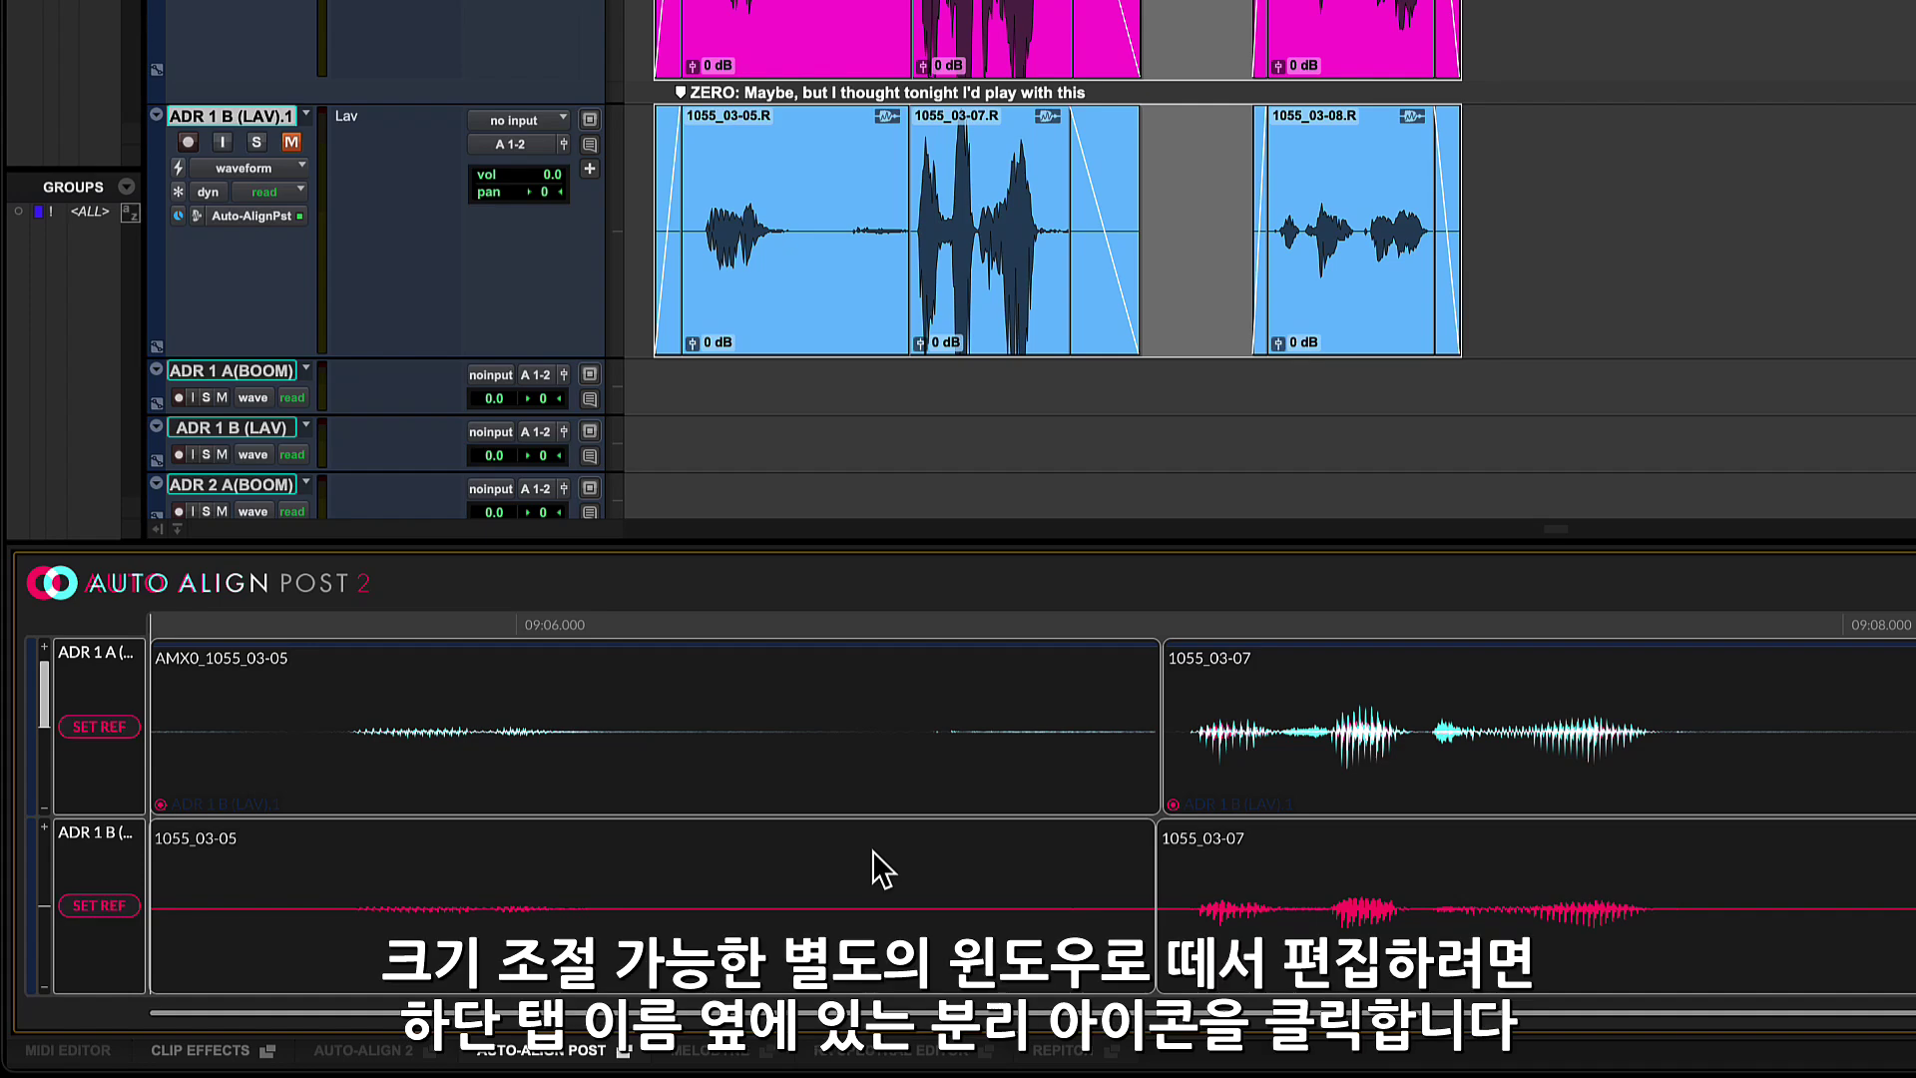
# Detach the Auto-Align Post editor, set Horizontal Zoom from Host Selection, and select clip 1055_03-07.L.
pyautogui.click(623, 1049)
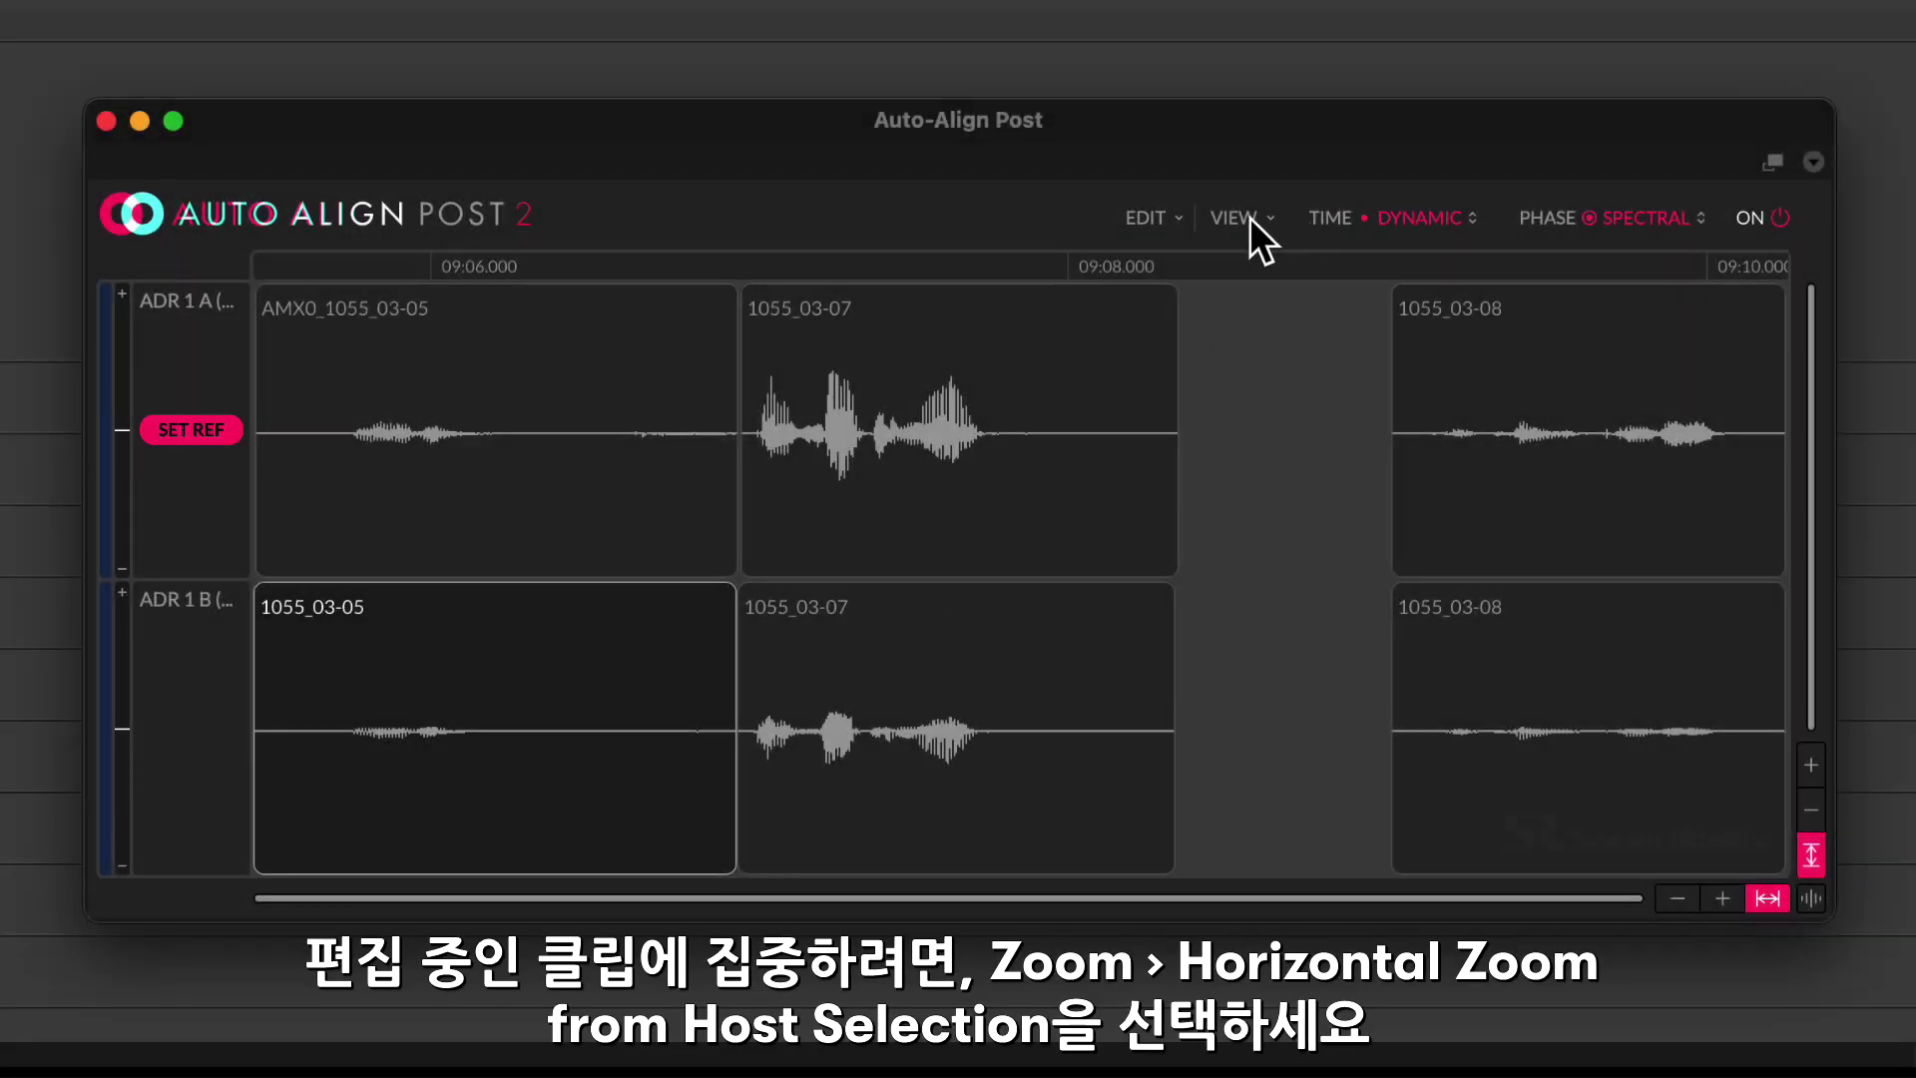
pyautogui.moveTo(1259, 249)
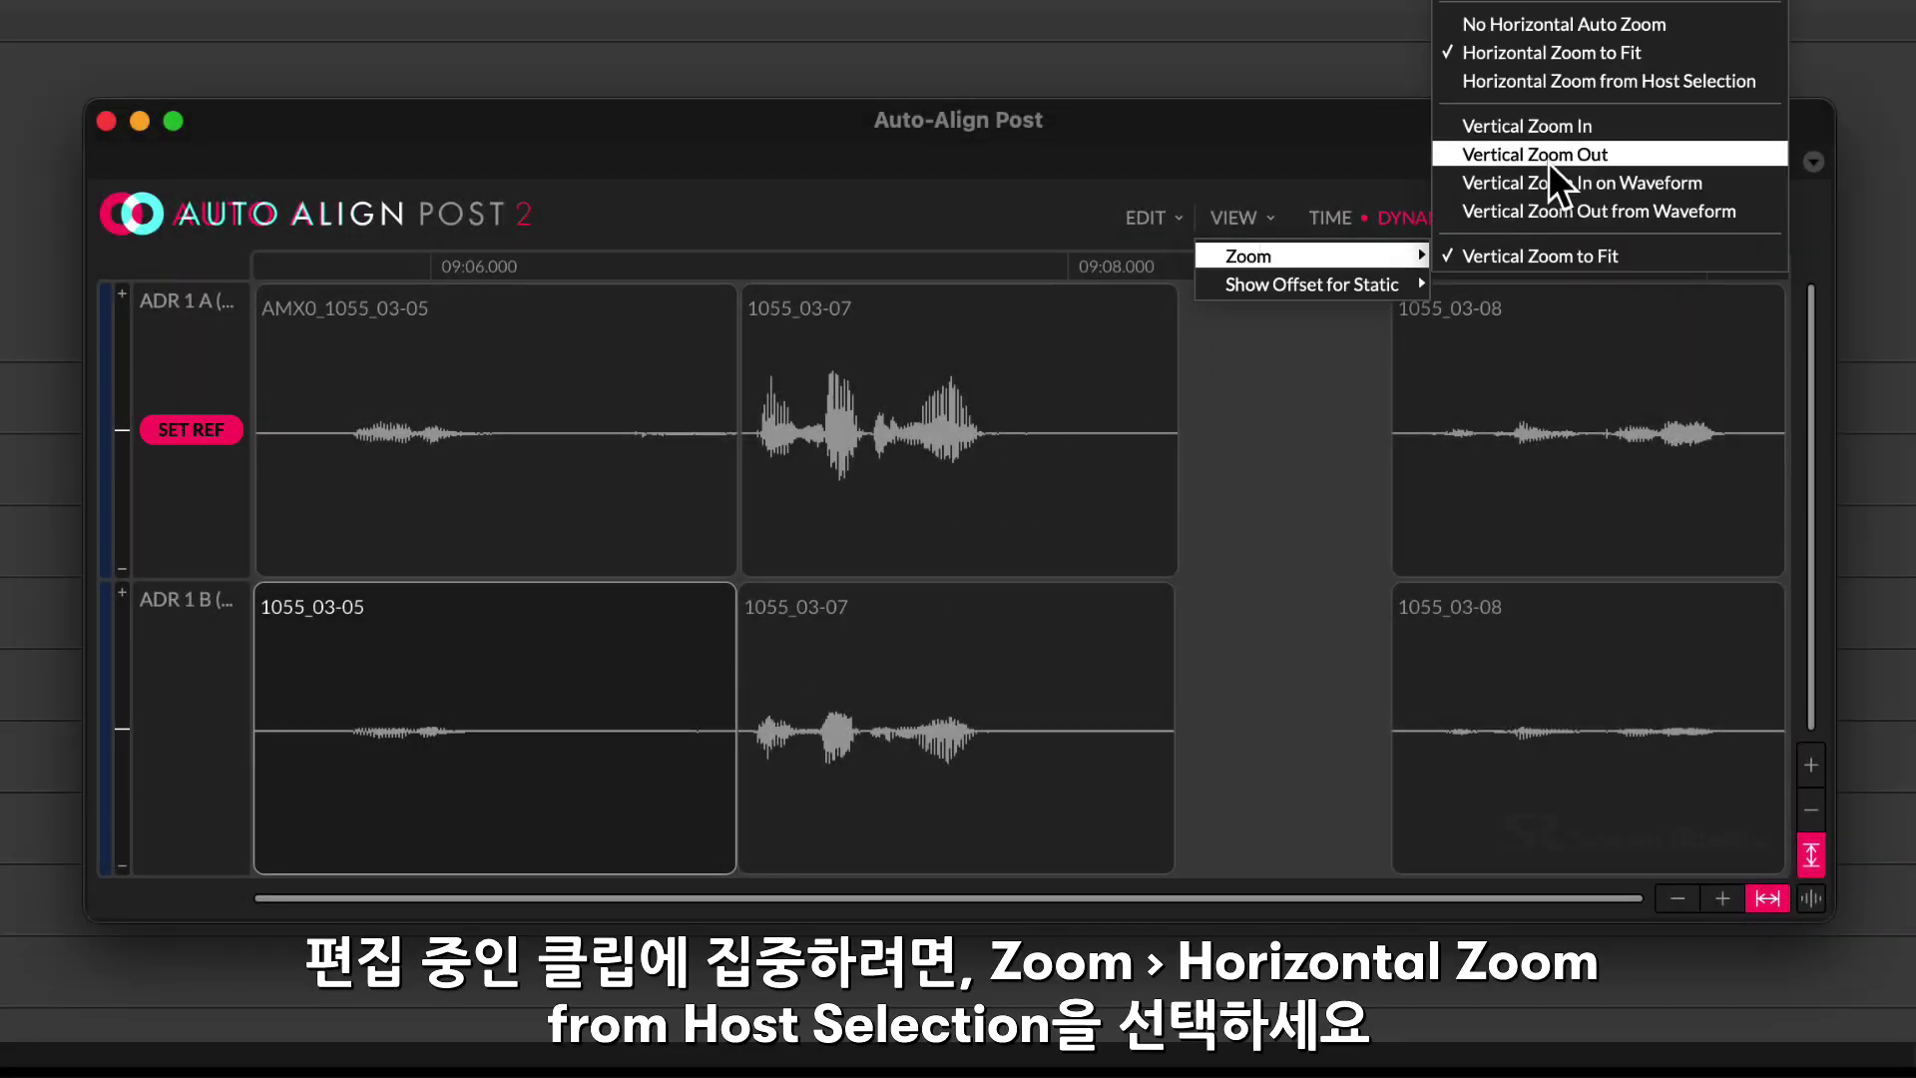
pyautogui.click(1571, 85)
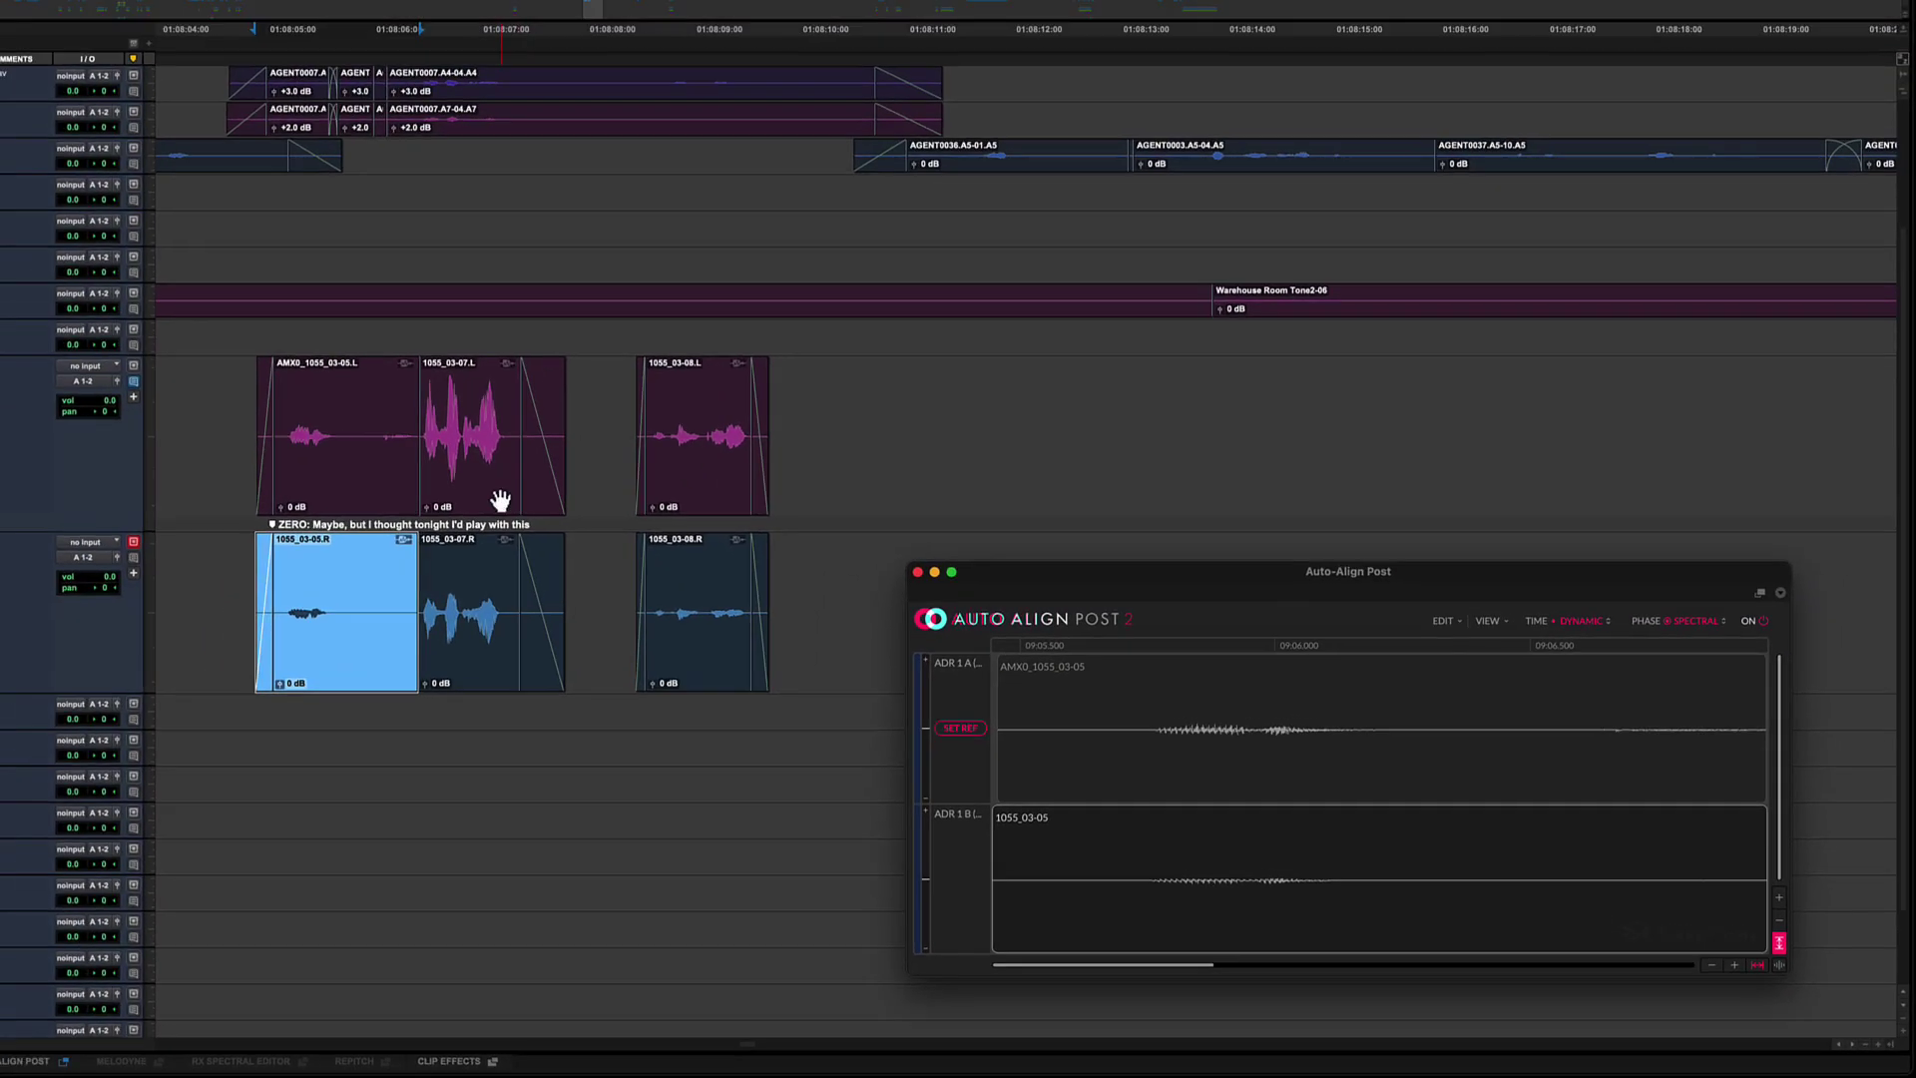
pyautogui.click(500, 500)
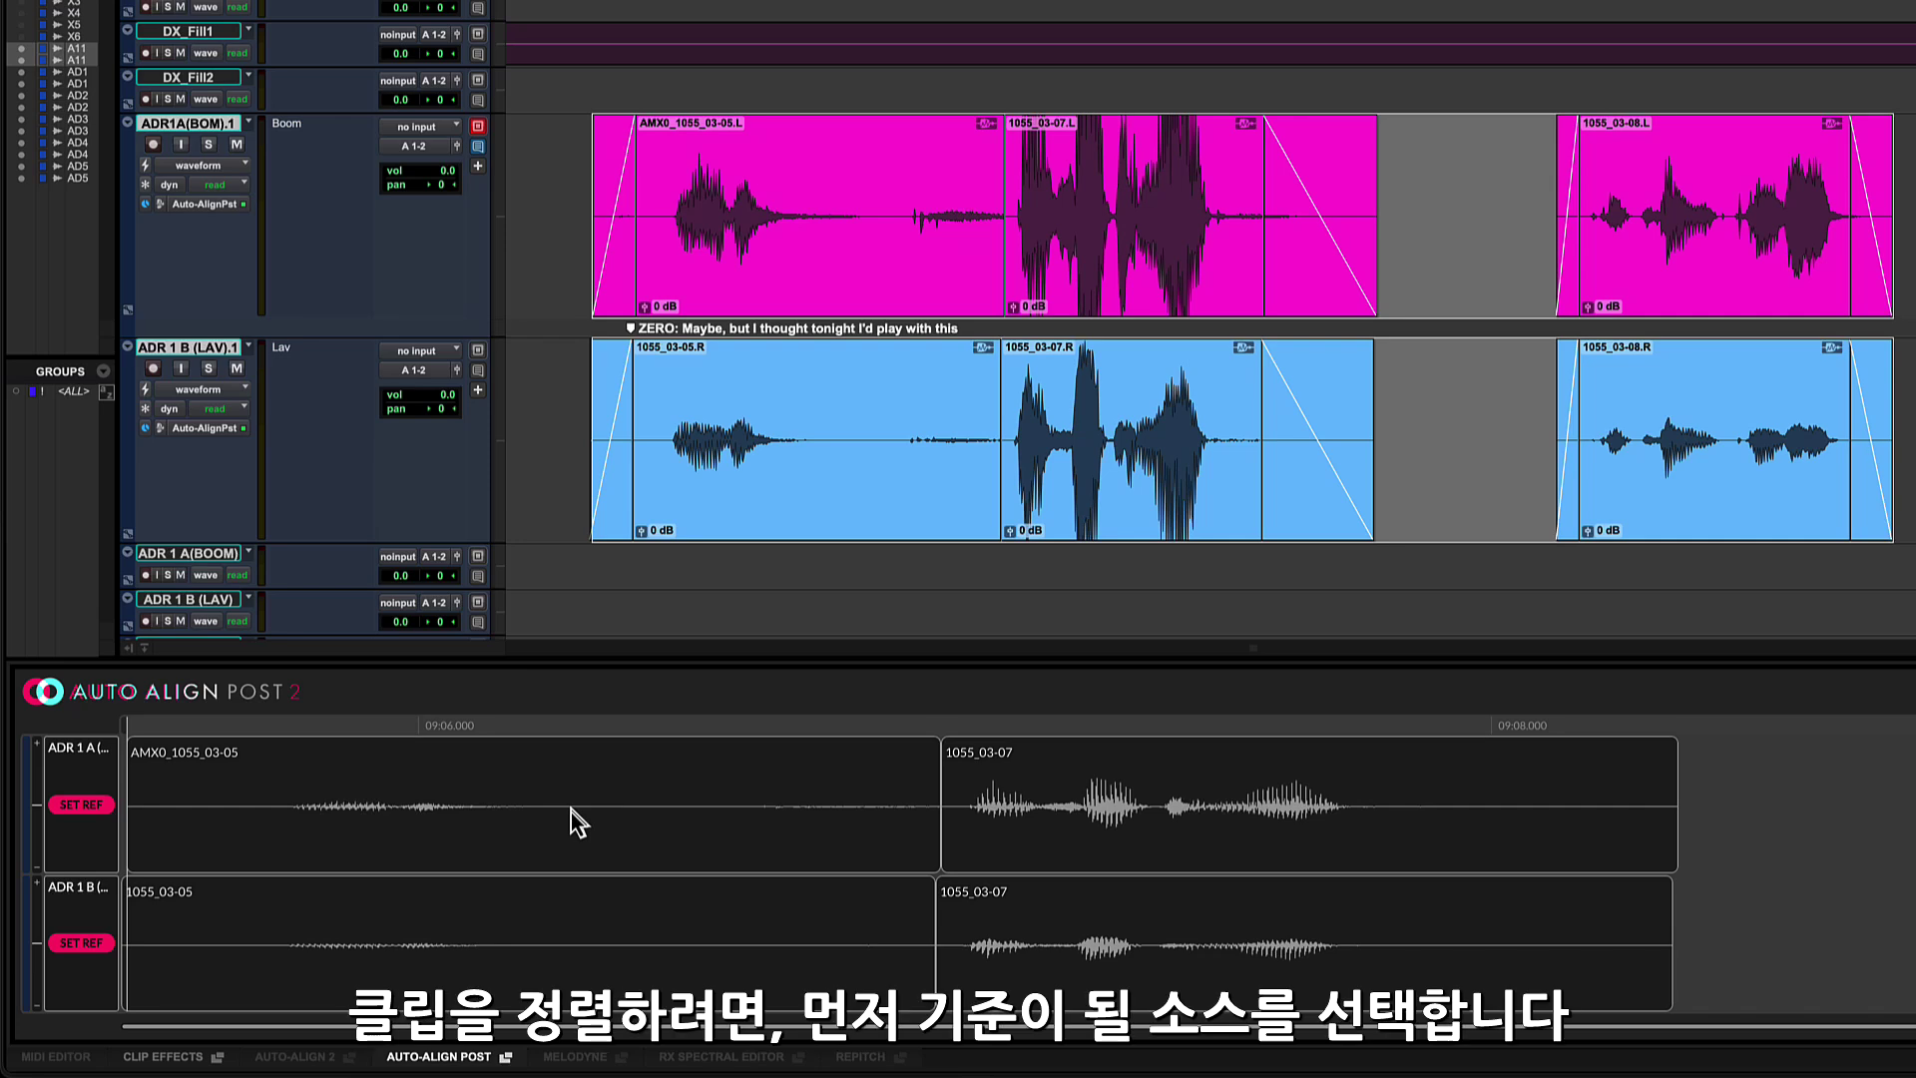
# Make ADR 1 B (Lav) the alignment reference and bypass Auto-Align Post to hear the original takes.
pyautogui.click(84, 941)
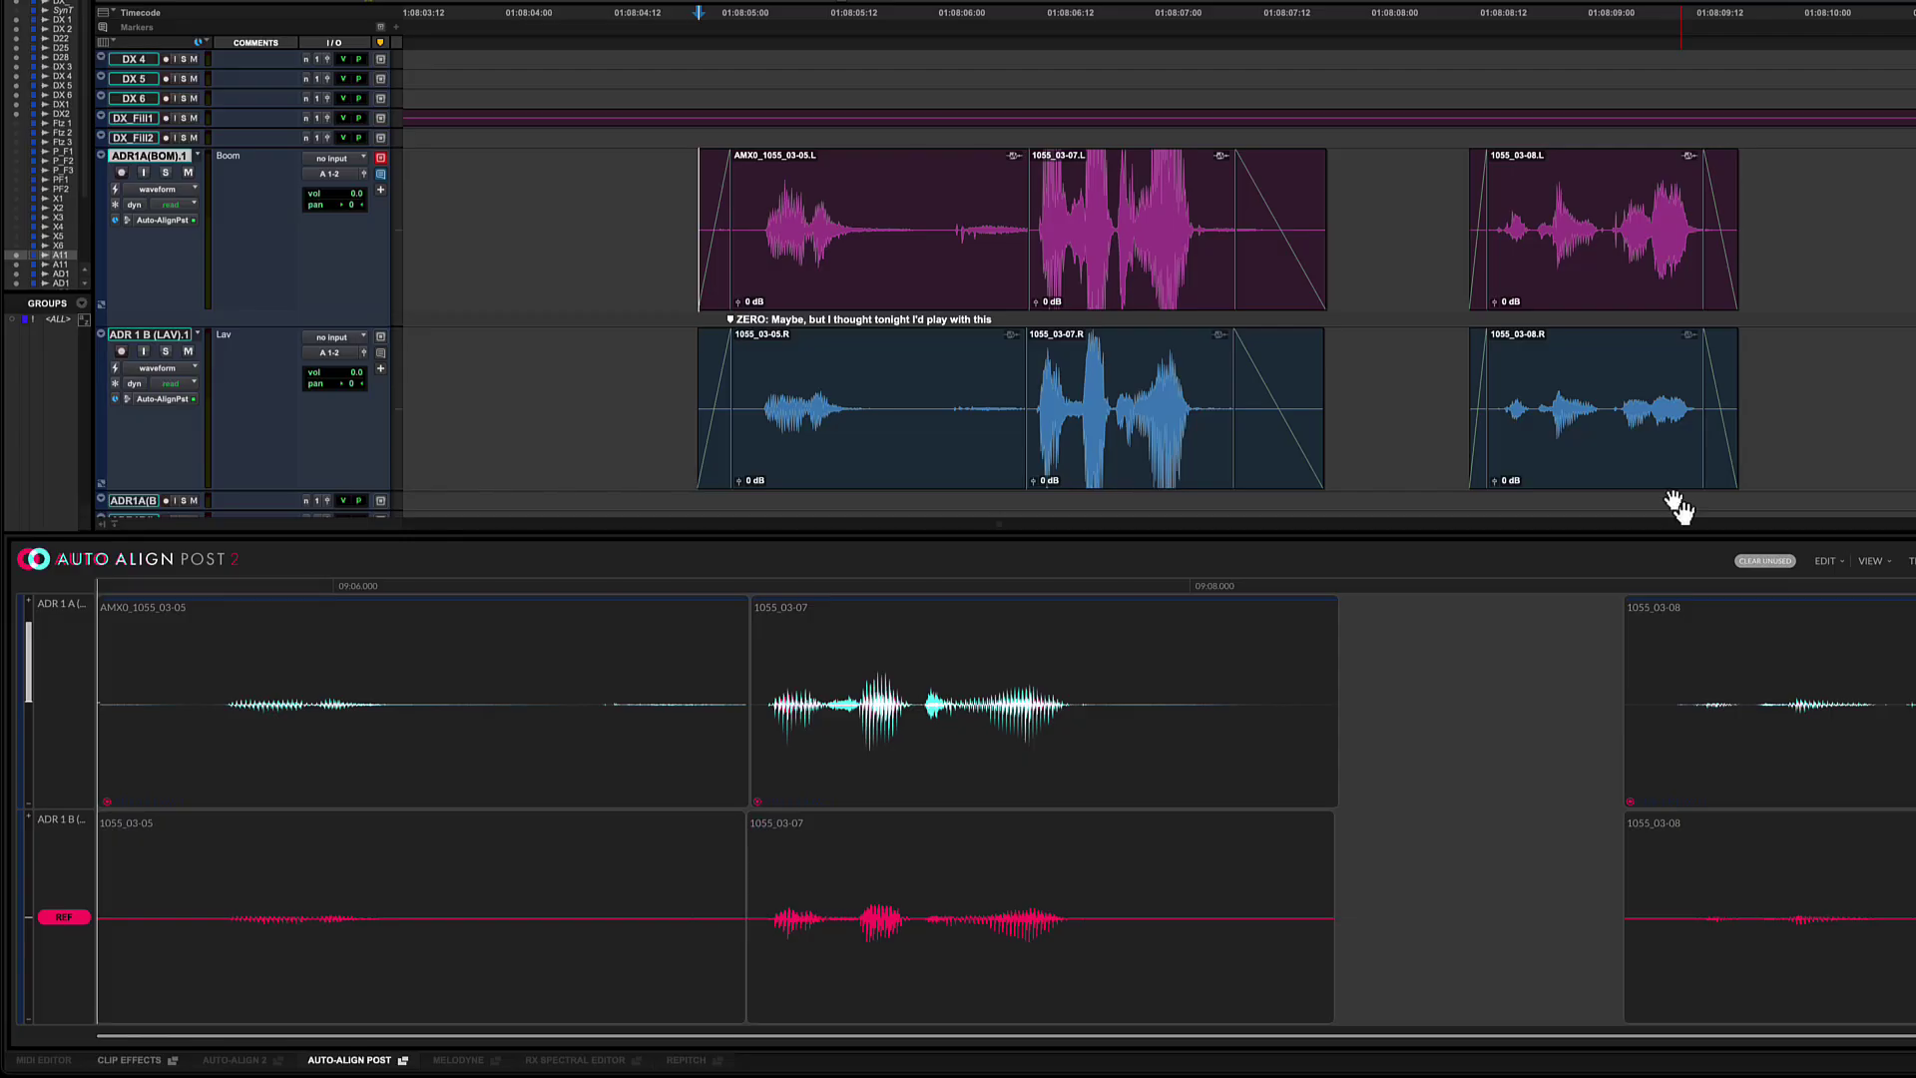
pyautogui.rightClick(1650, 470)
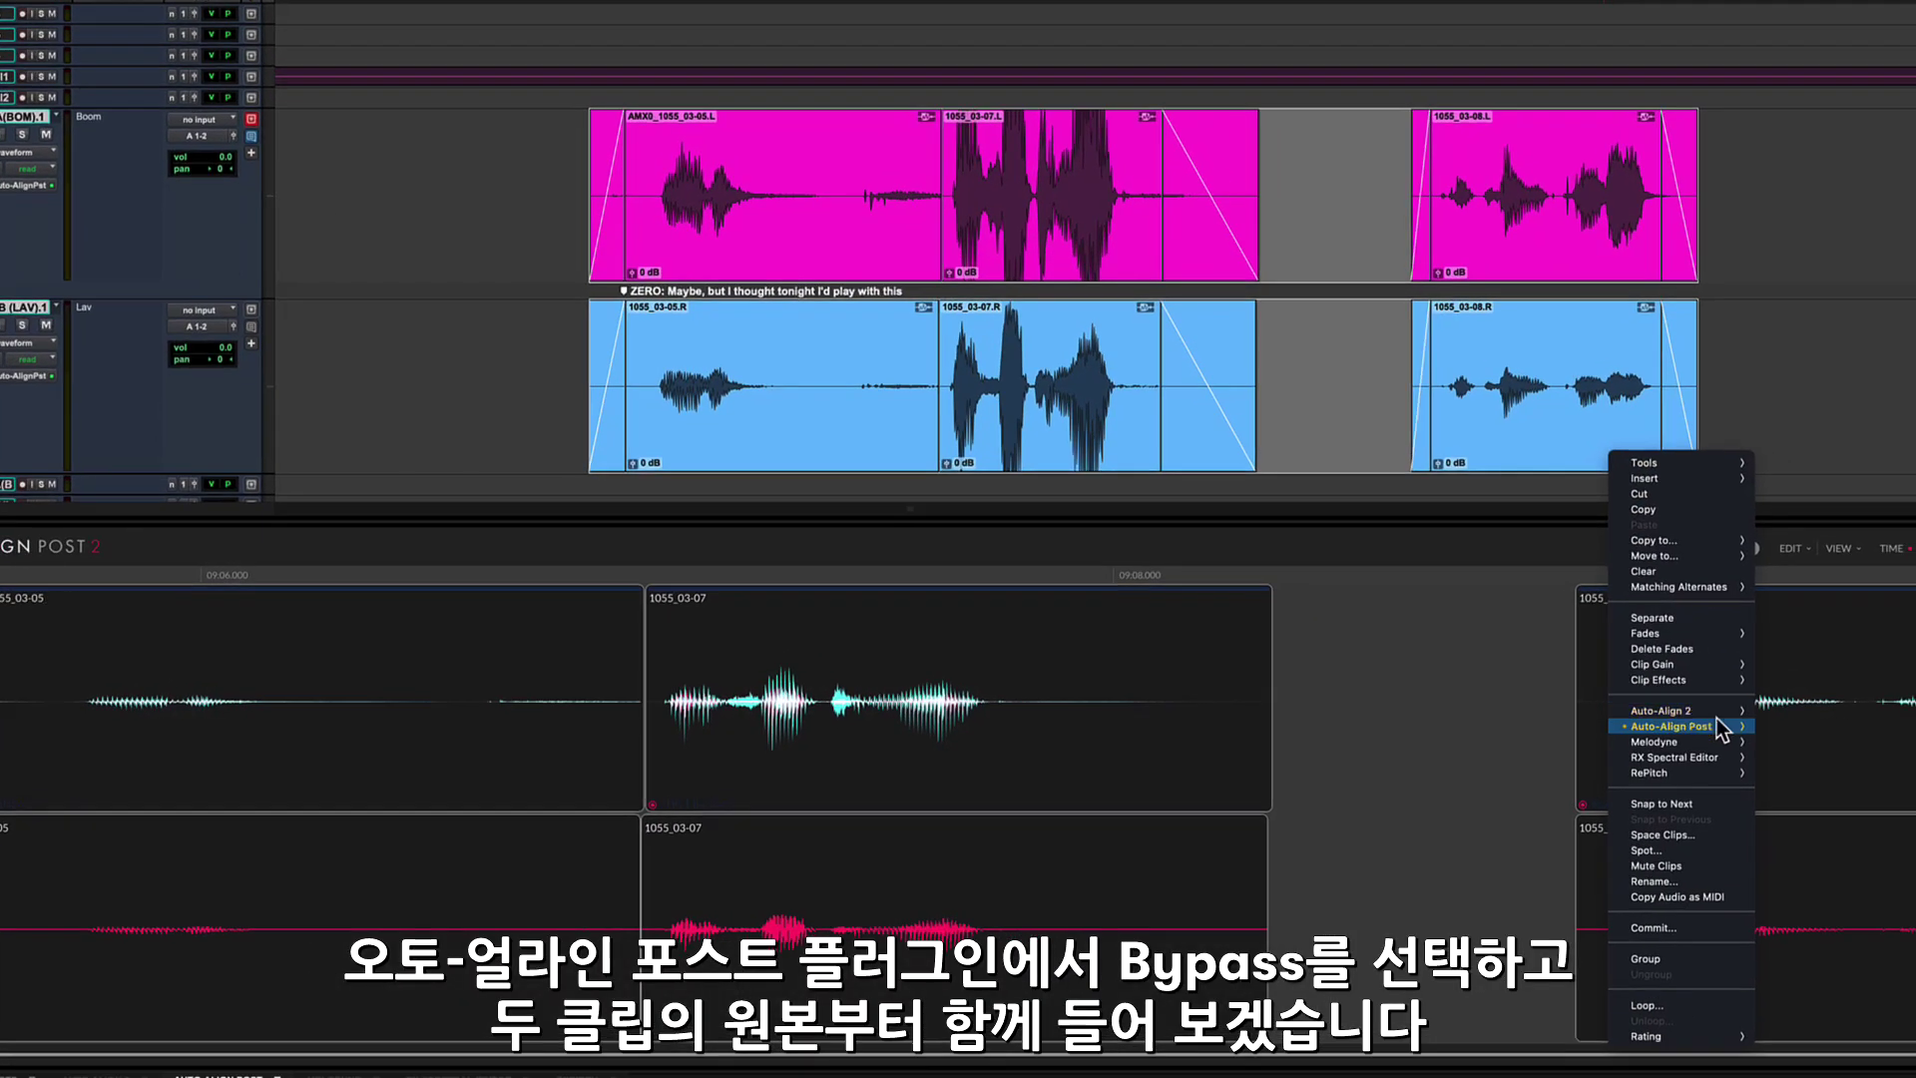
pyautogui.moveTo(1753, 715)
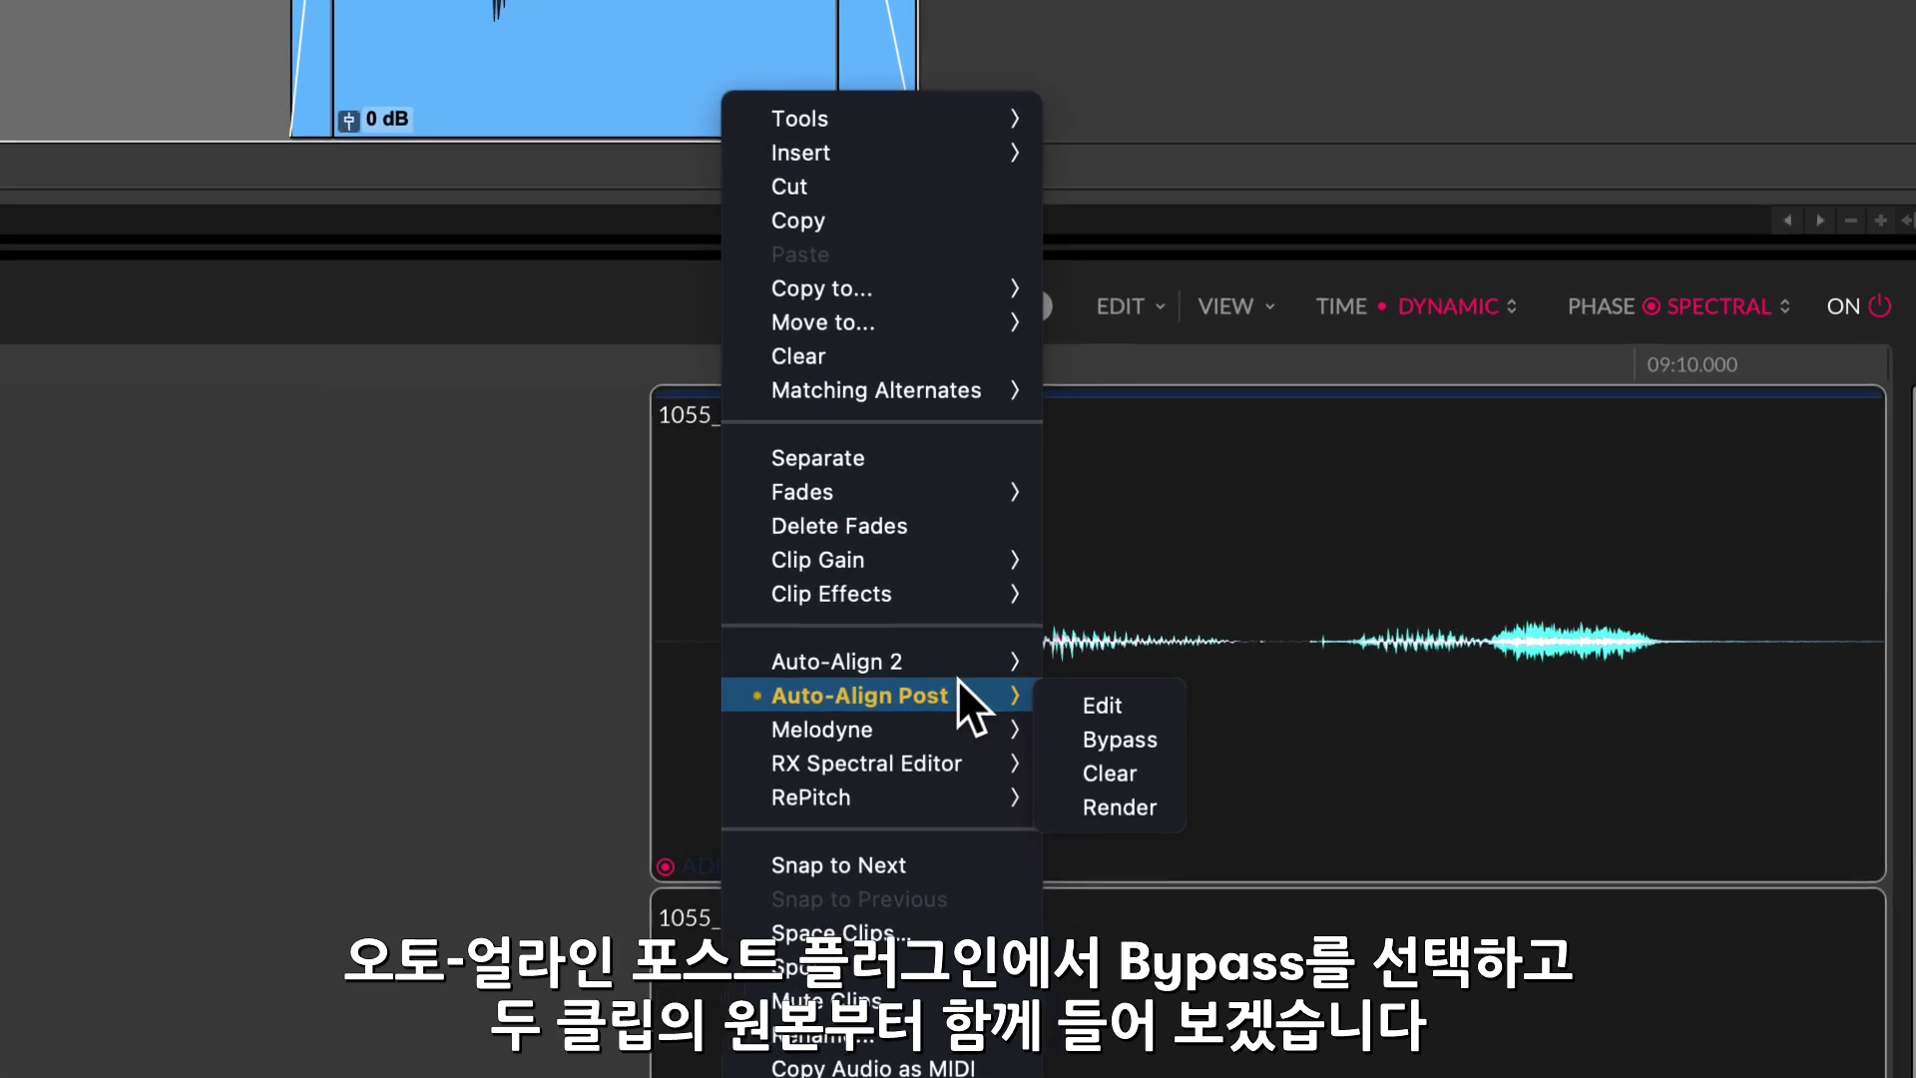
pyautogui.click(1134, 736)
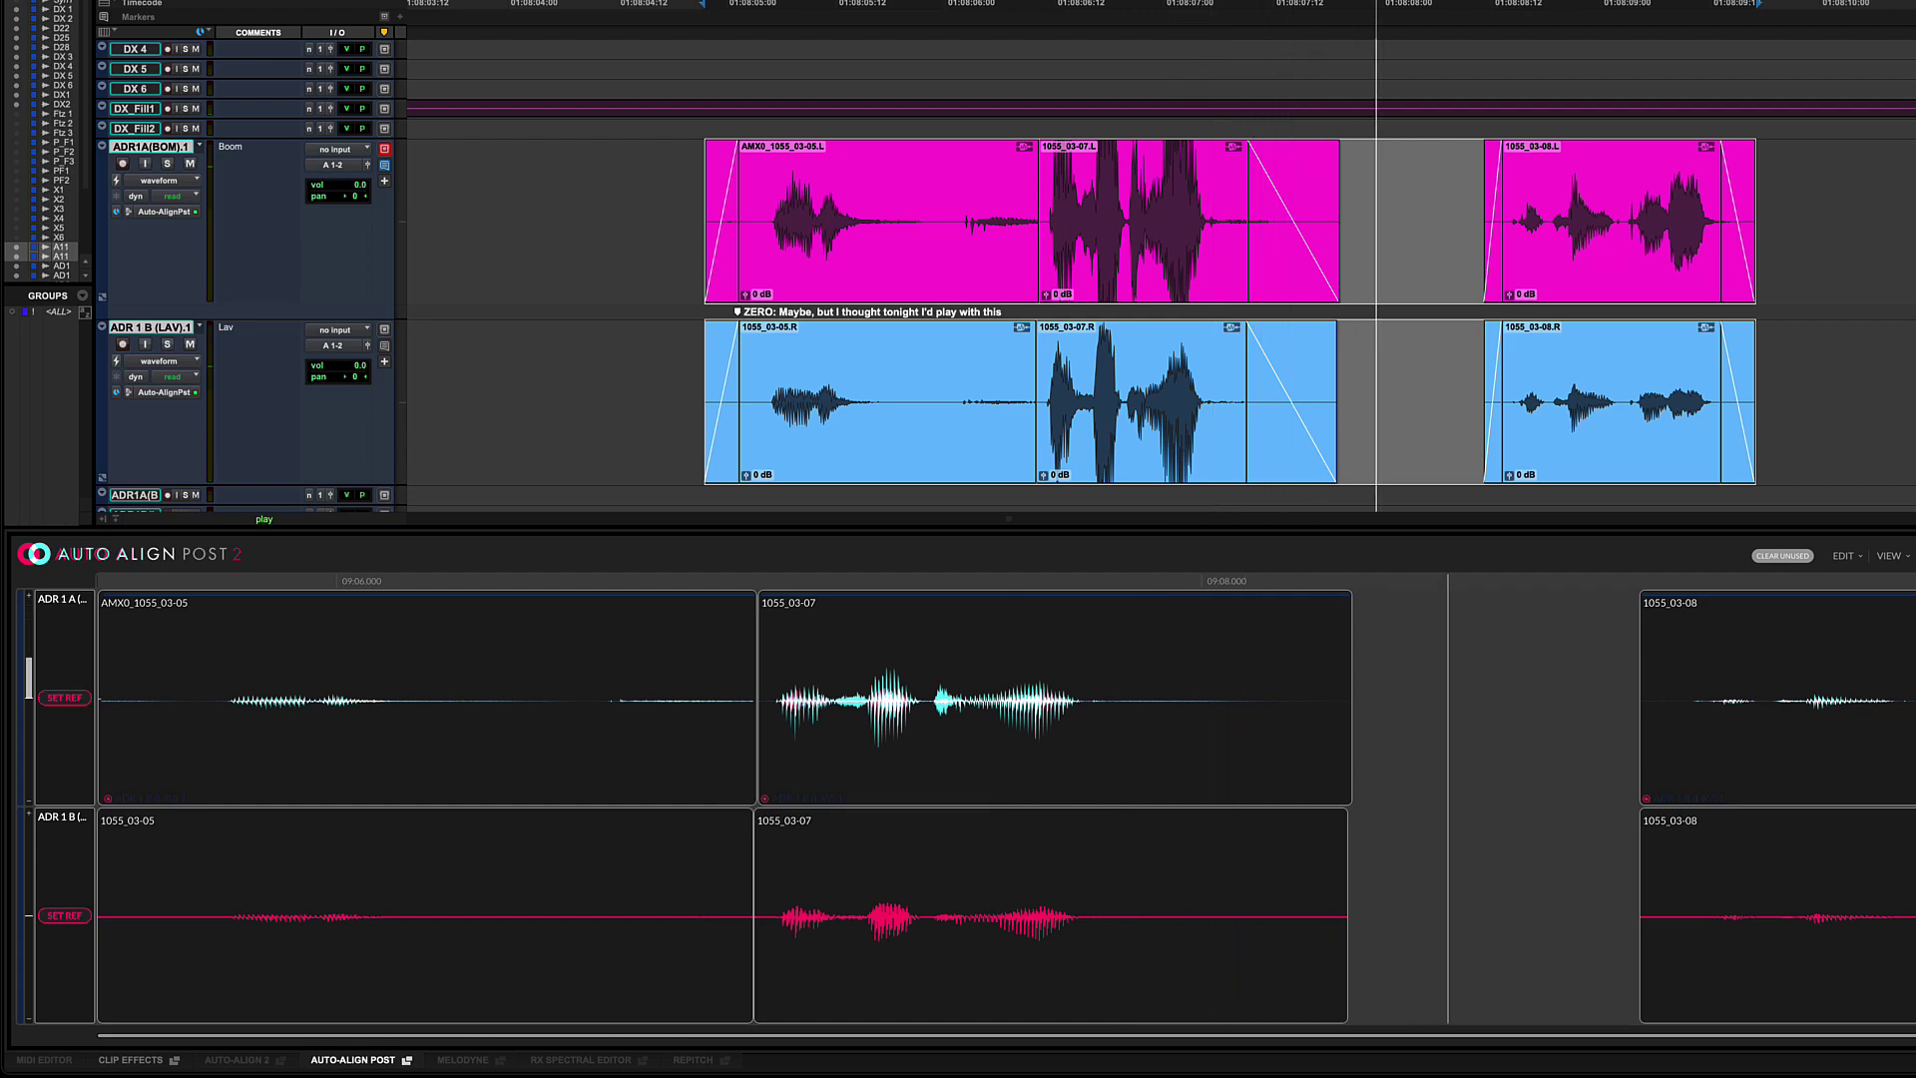
# Unbypass Auto-Align Post on the ADR clips and play back the aligned boom and lav takes.
pyautogui.press('space')
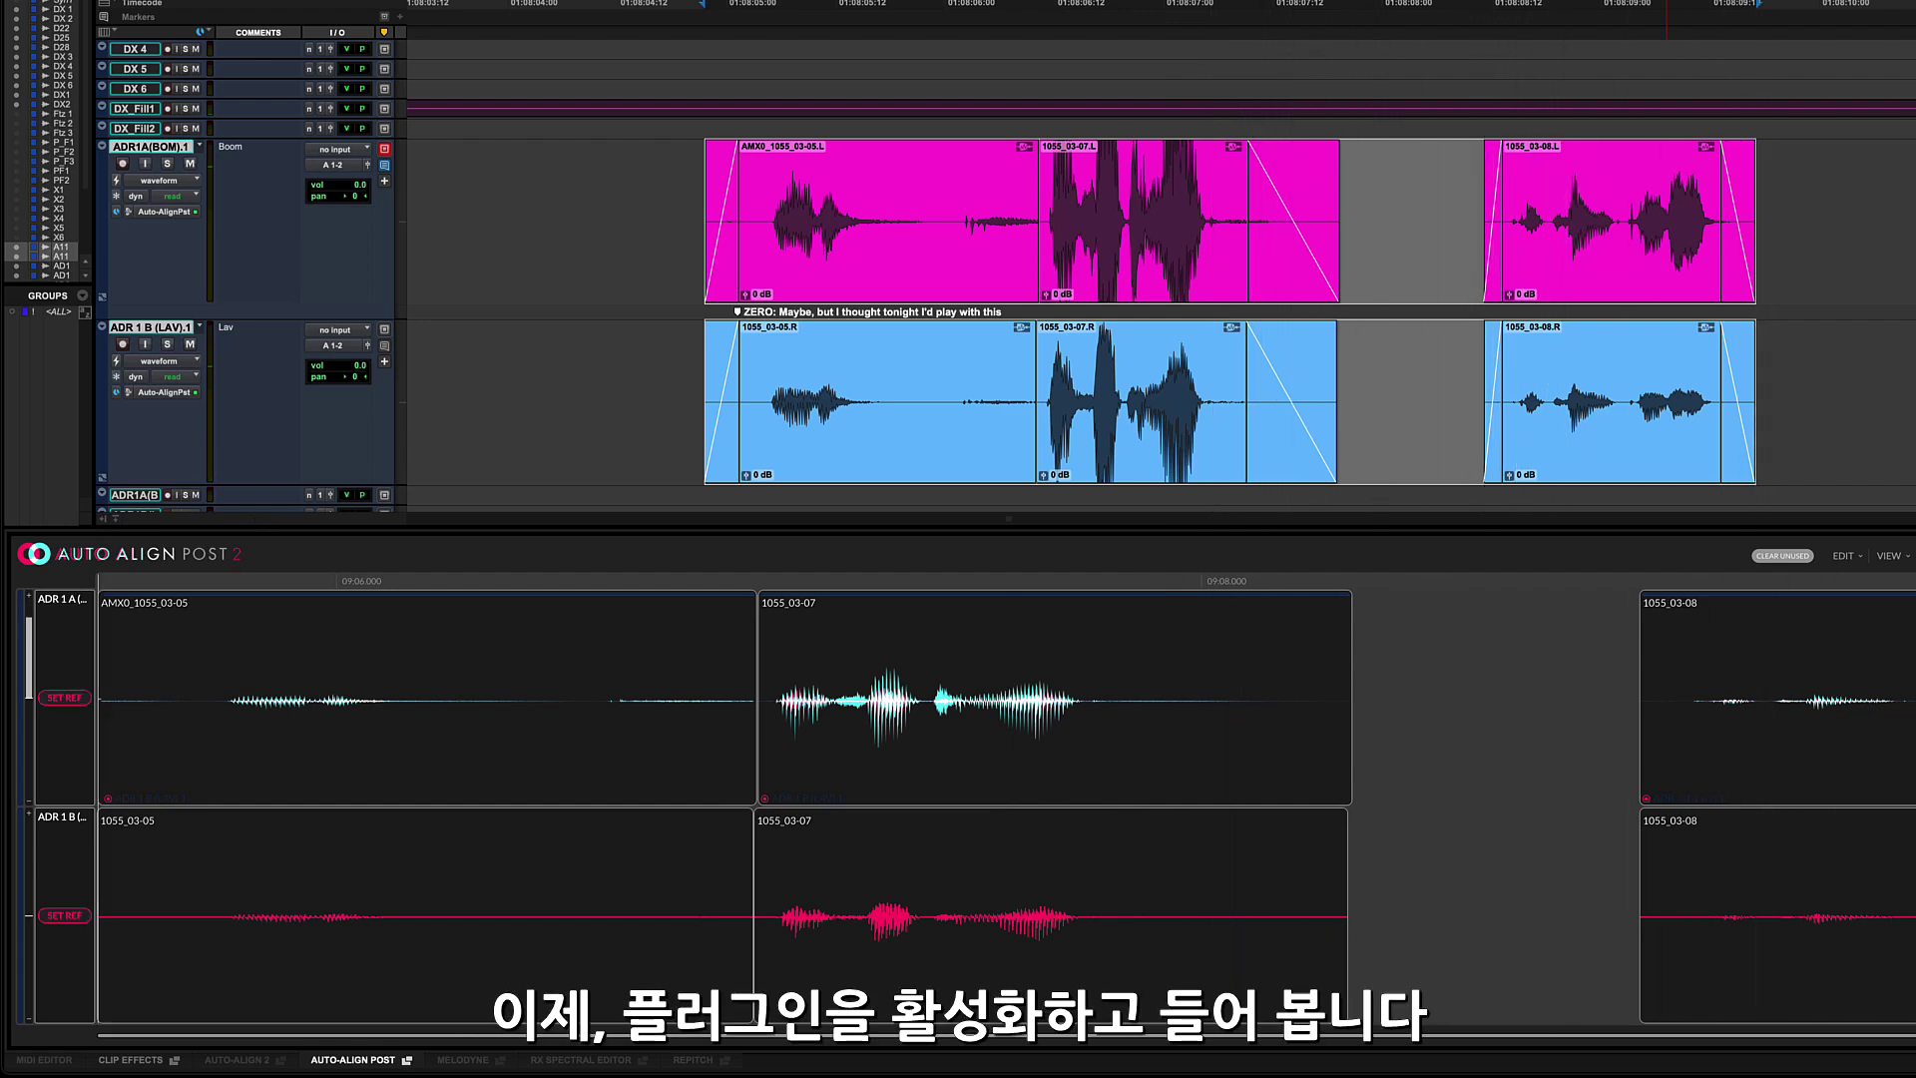
pyautogui.rightClick(1618, 451)
pyautogui.moveTo(1686, 708)
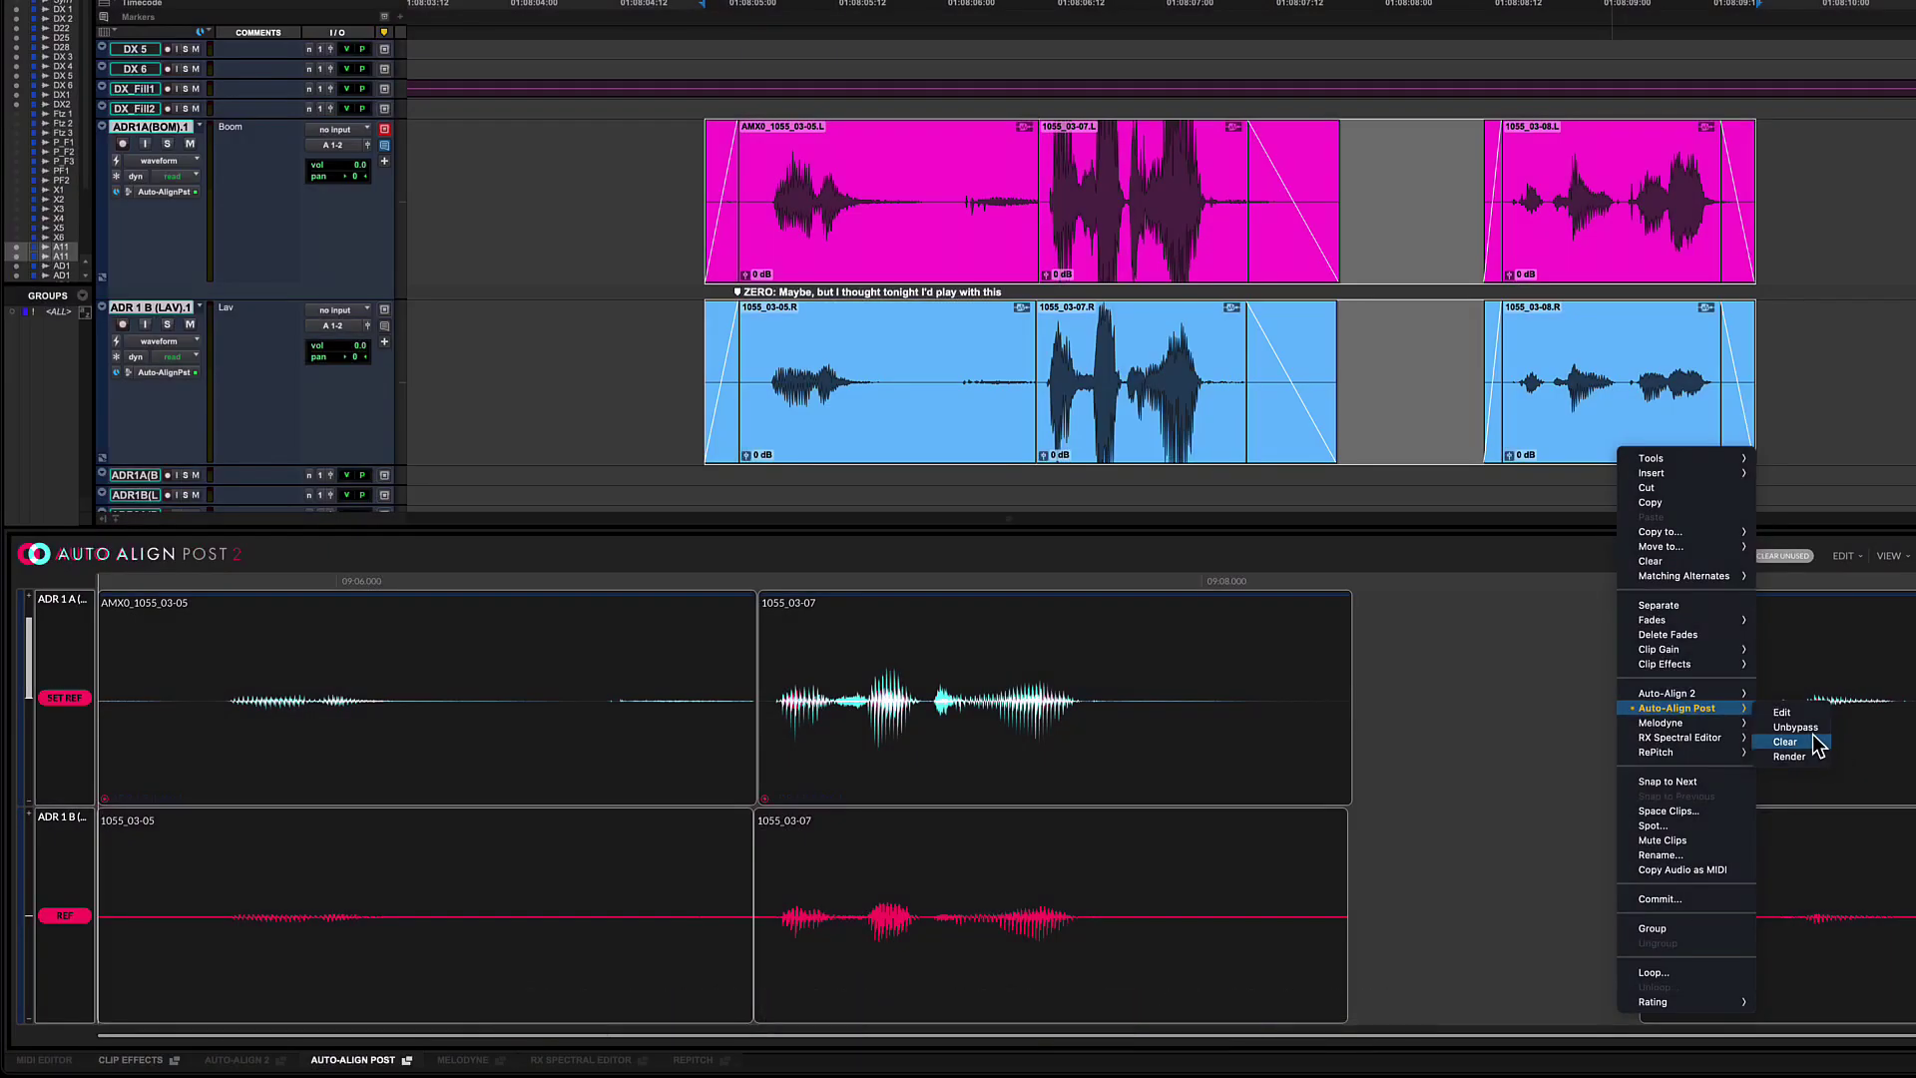
pyautogui.click(1795, 726)
pyautogui.press('space')
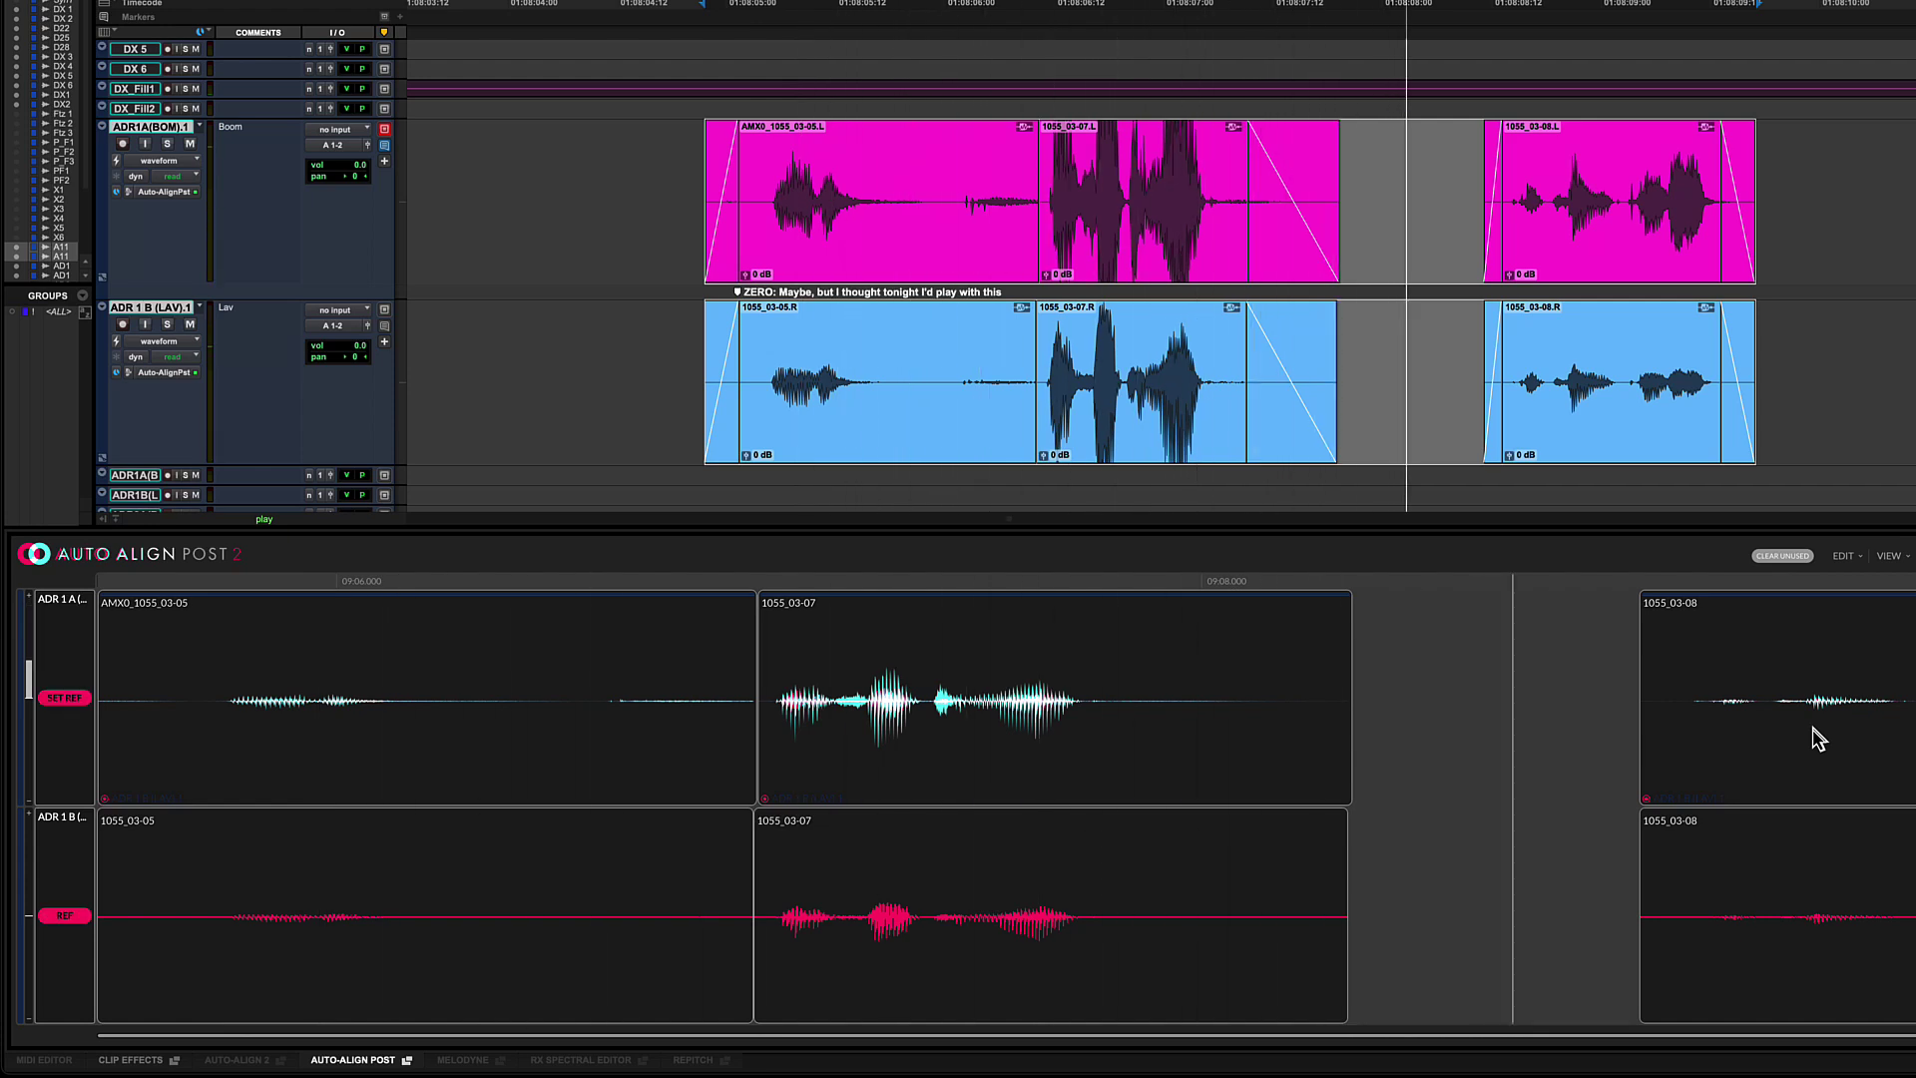
pyautogui.press('space')
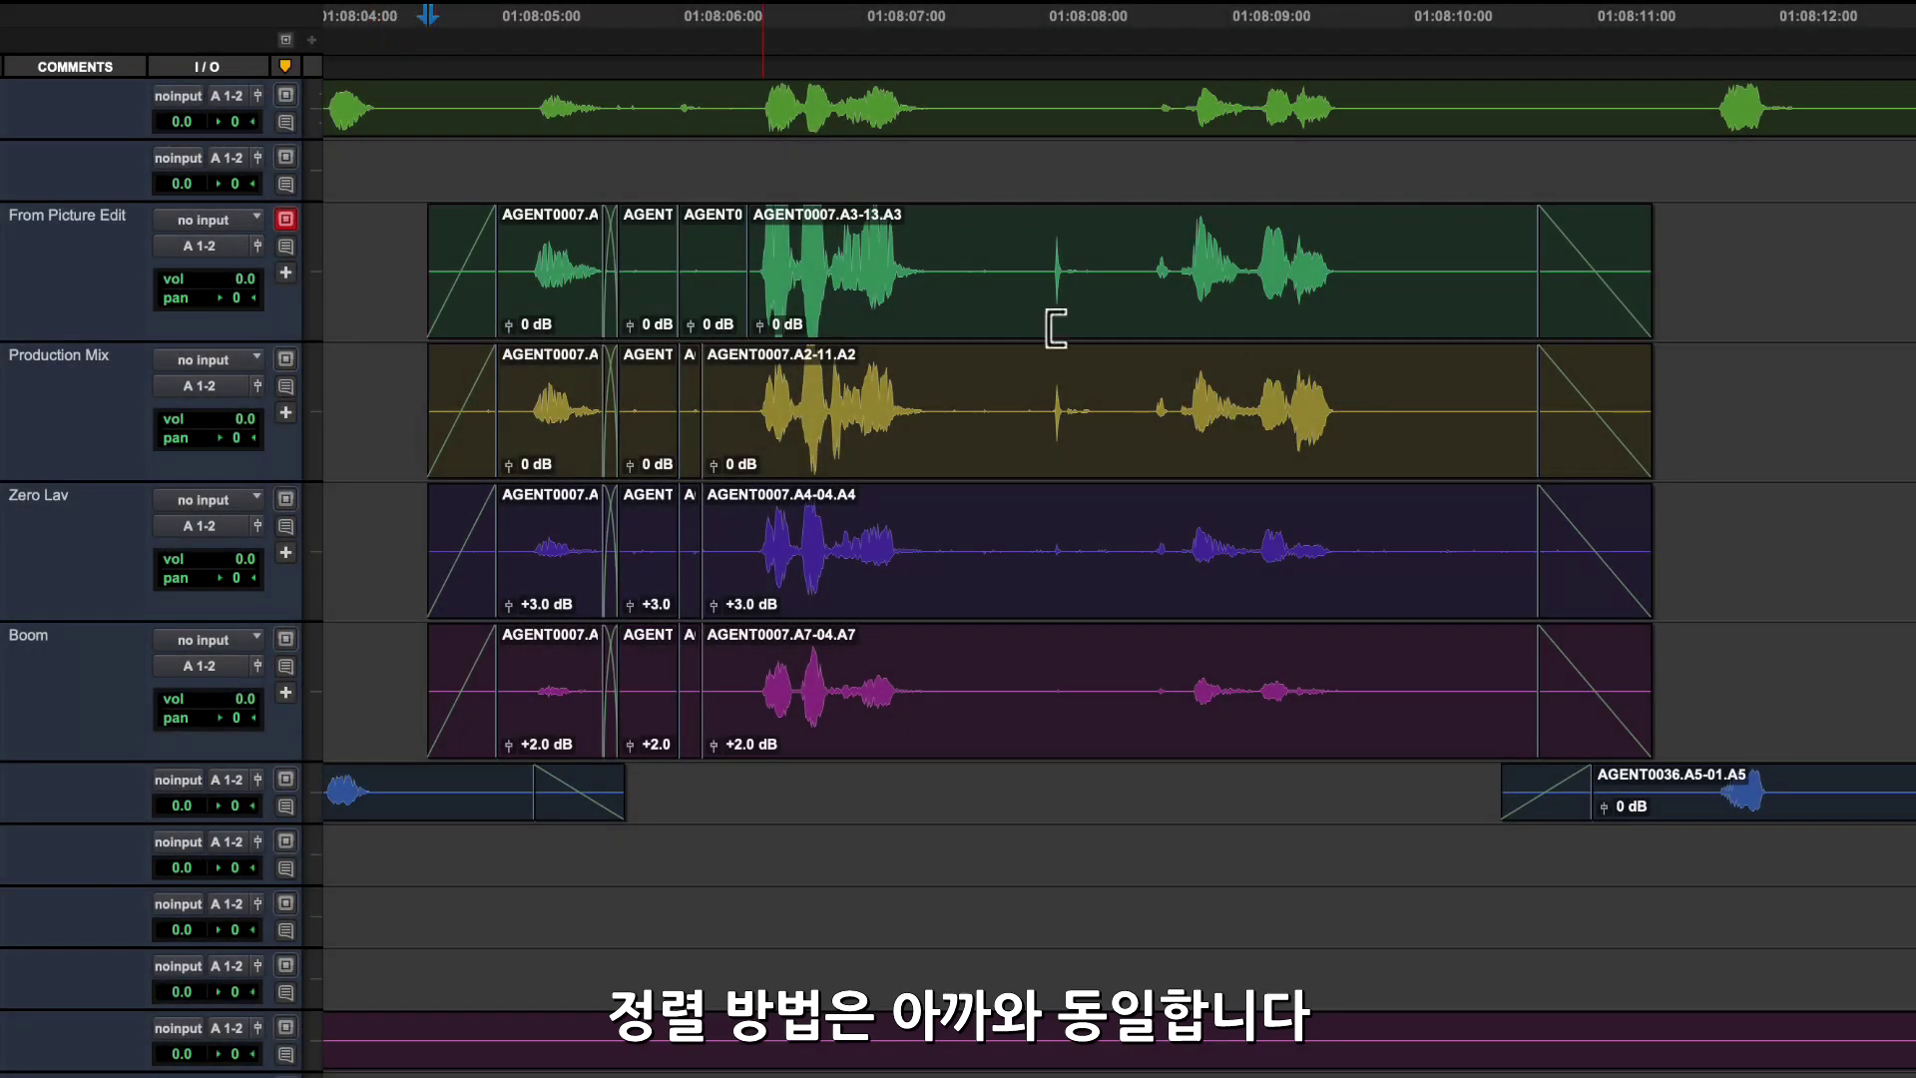
# Open the clips on all four DX tracks in Auto-Align Post with DX 2 (From Picture Edit) as reference.
pyautogui.click(1233, 332)
pyautogui.hotkey('shift', ';')
pyautogui.hotkey('shift', ';')
pyautogui.hotkey('shift', ';')
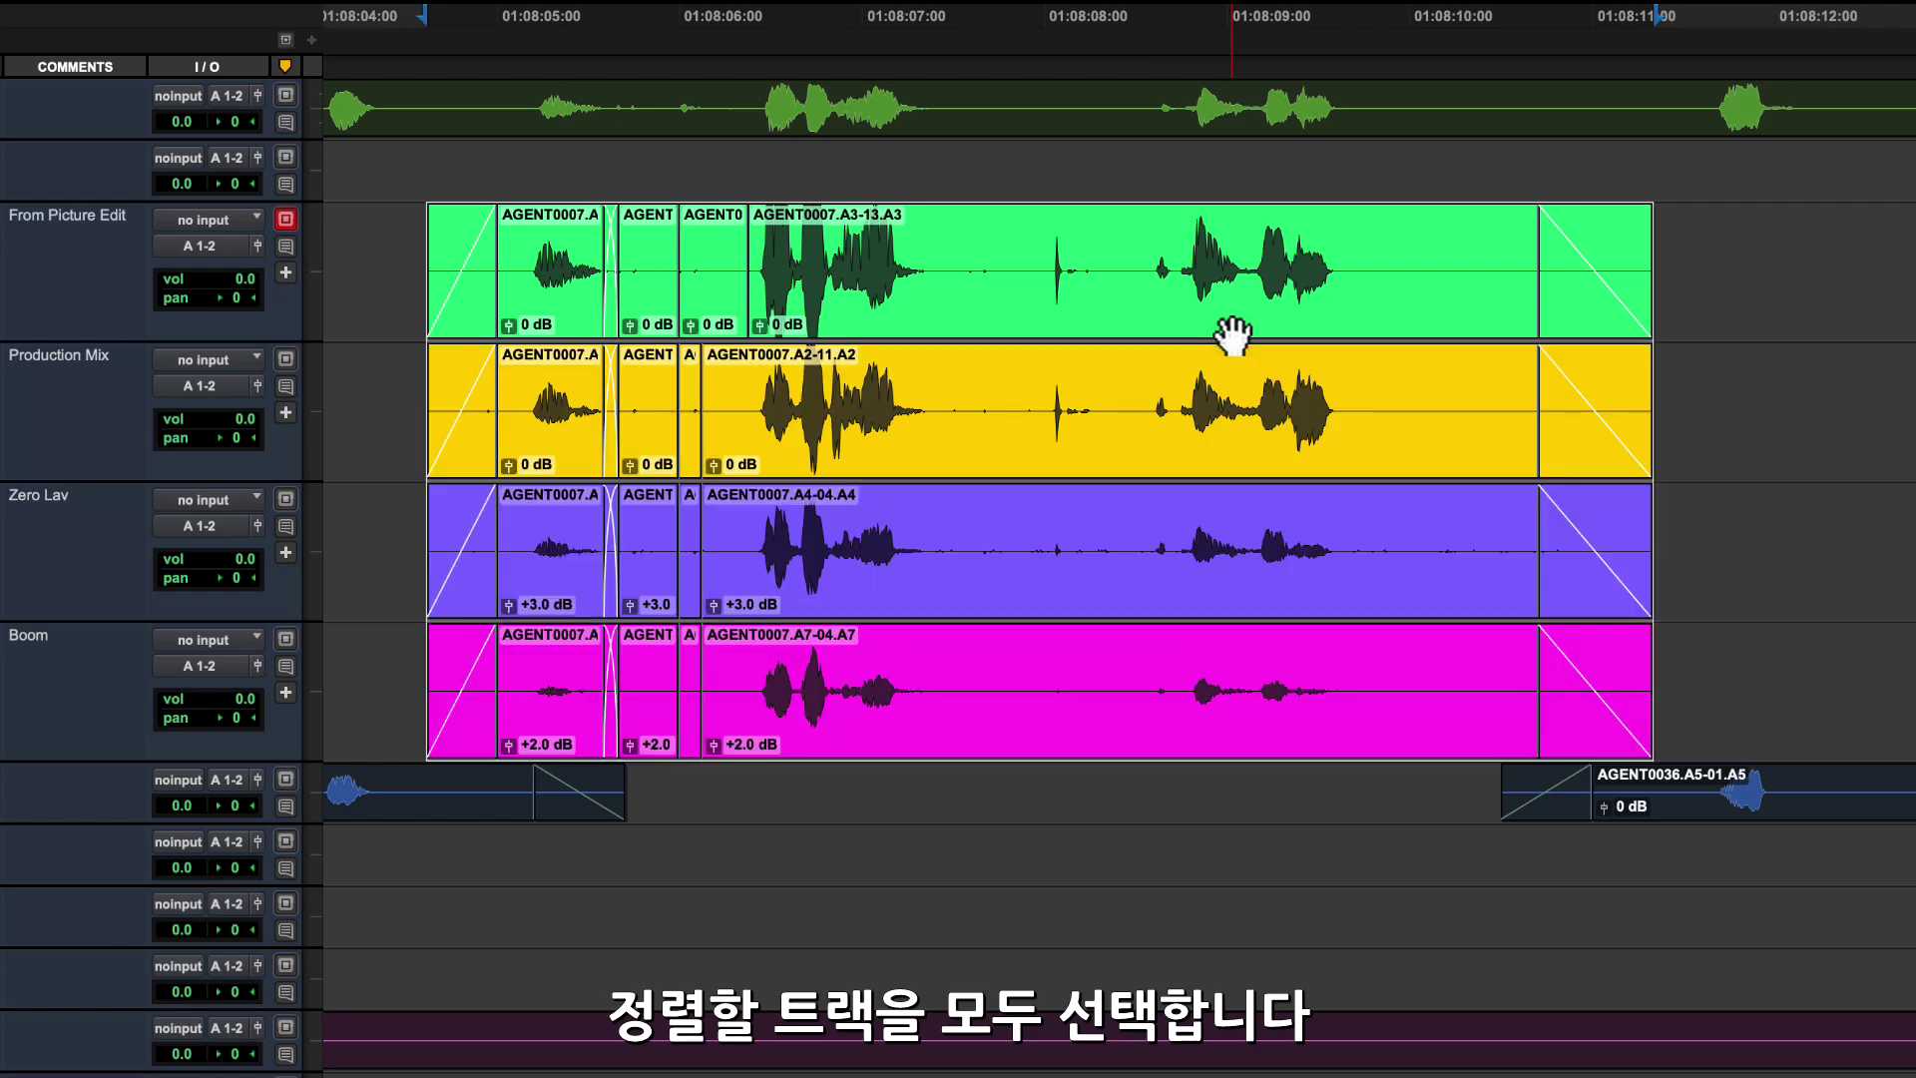
pyautogui.rightClick(1495, 322)
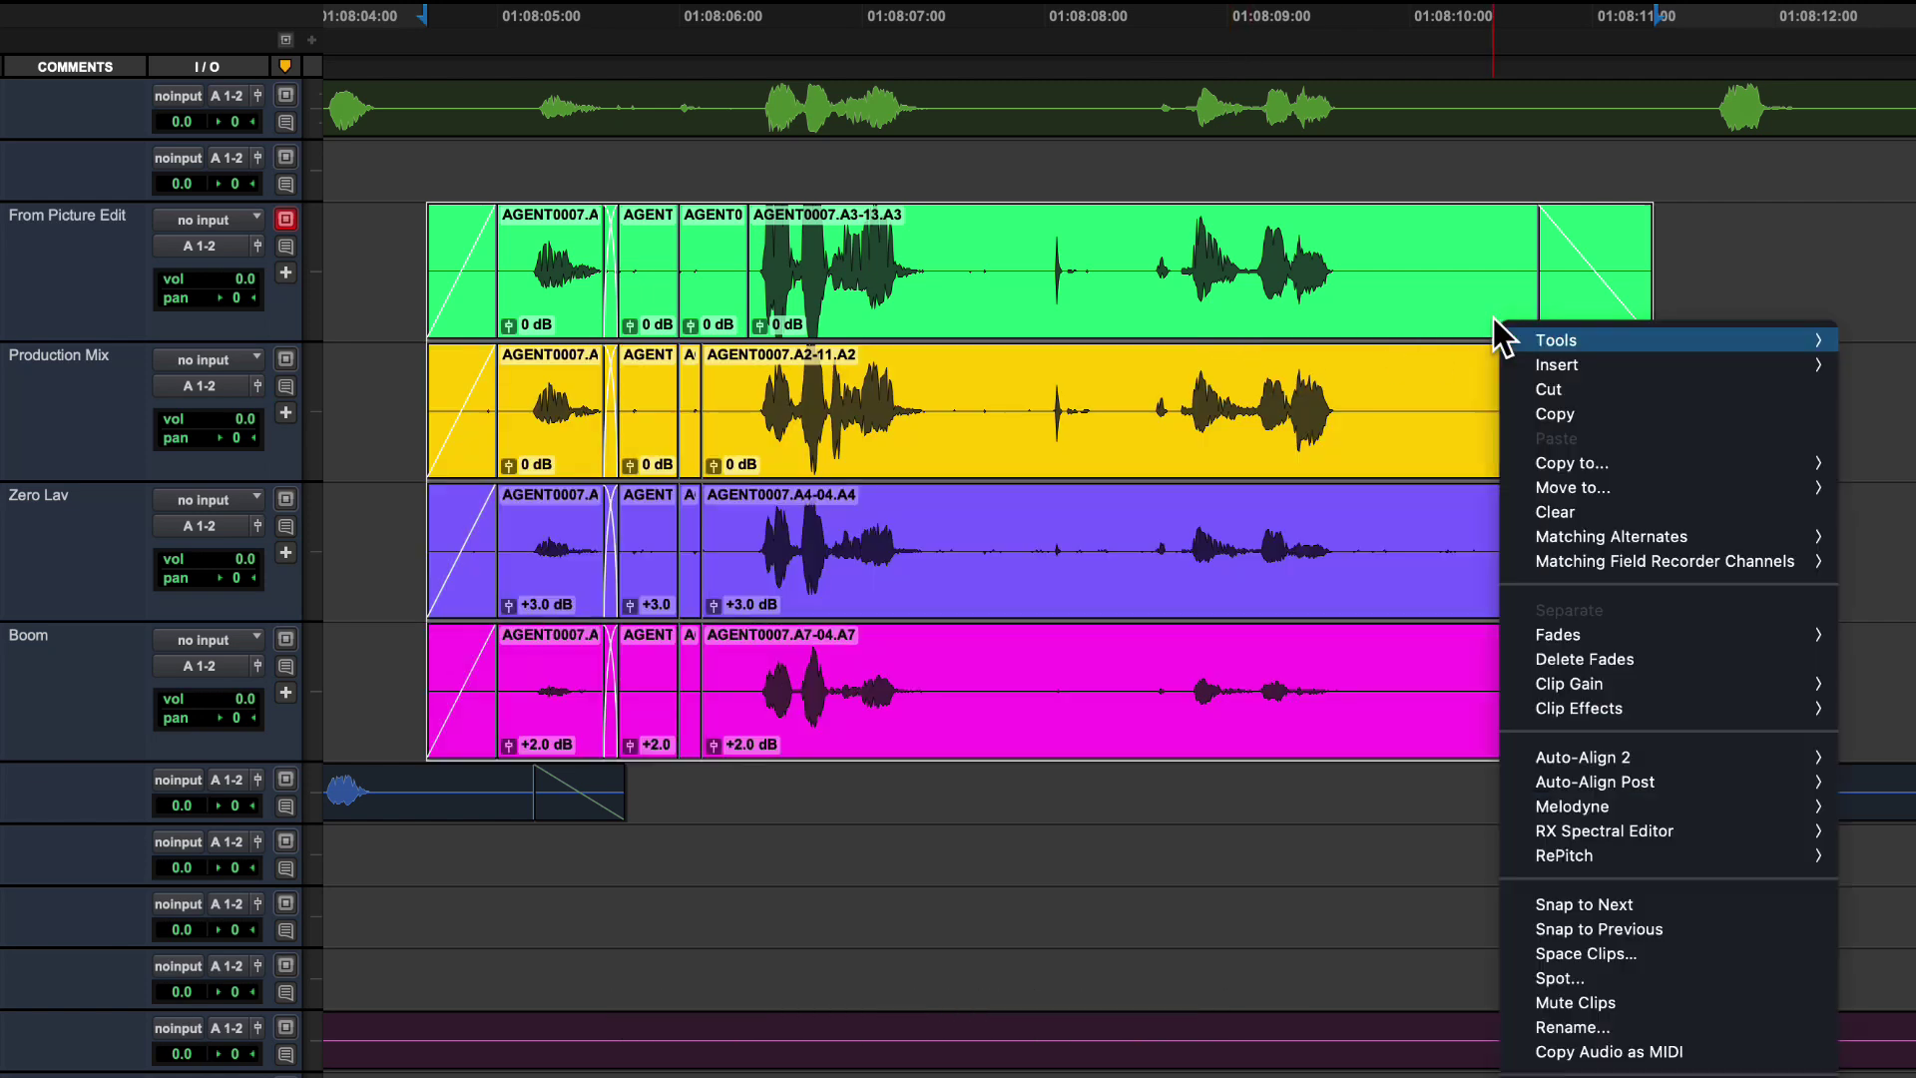
pyautogui.moveTo(1626, 780)
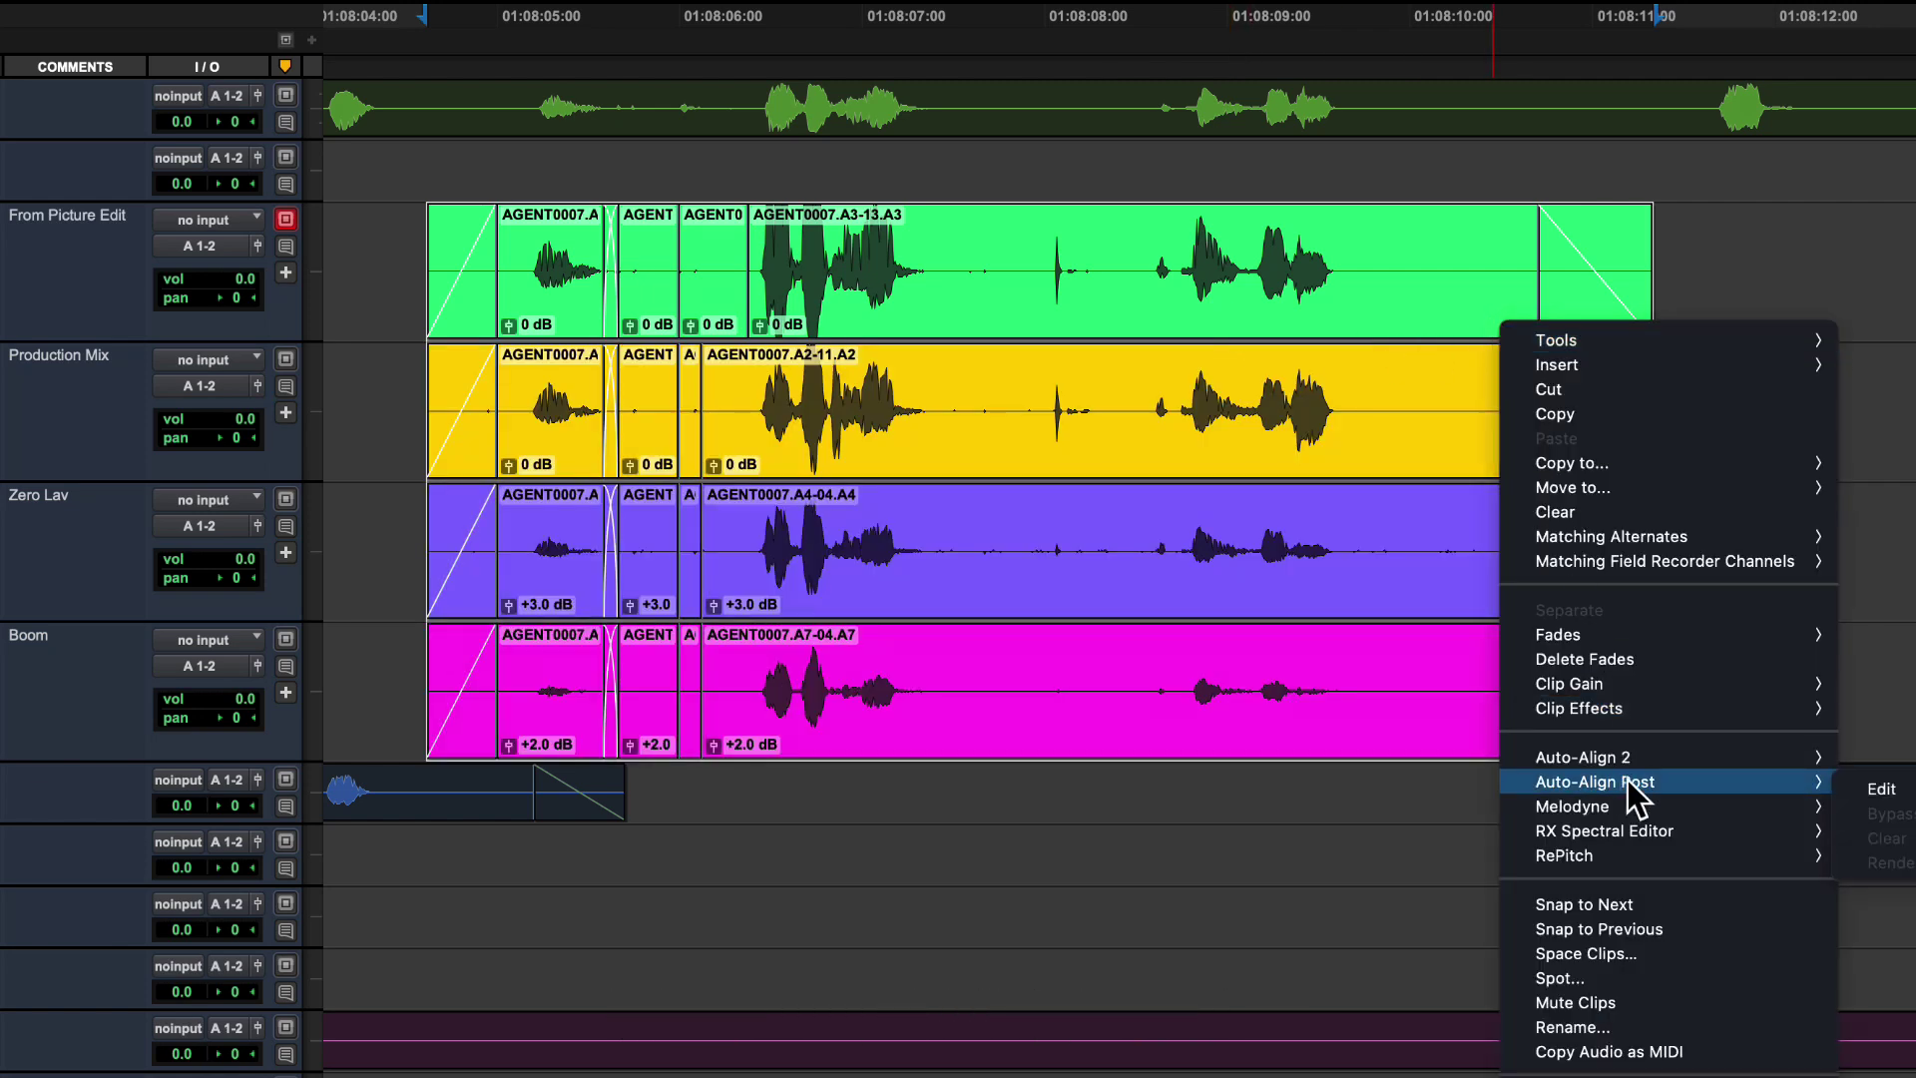
pyautogui.click(1862, 787)
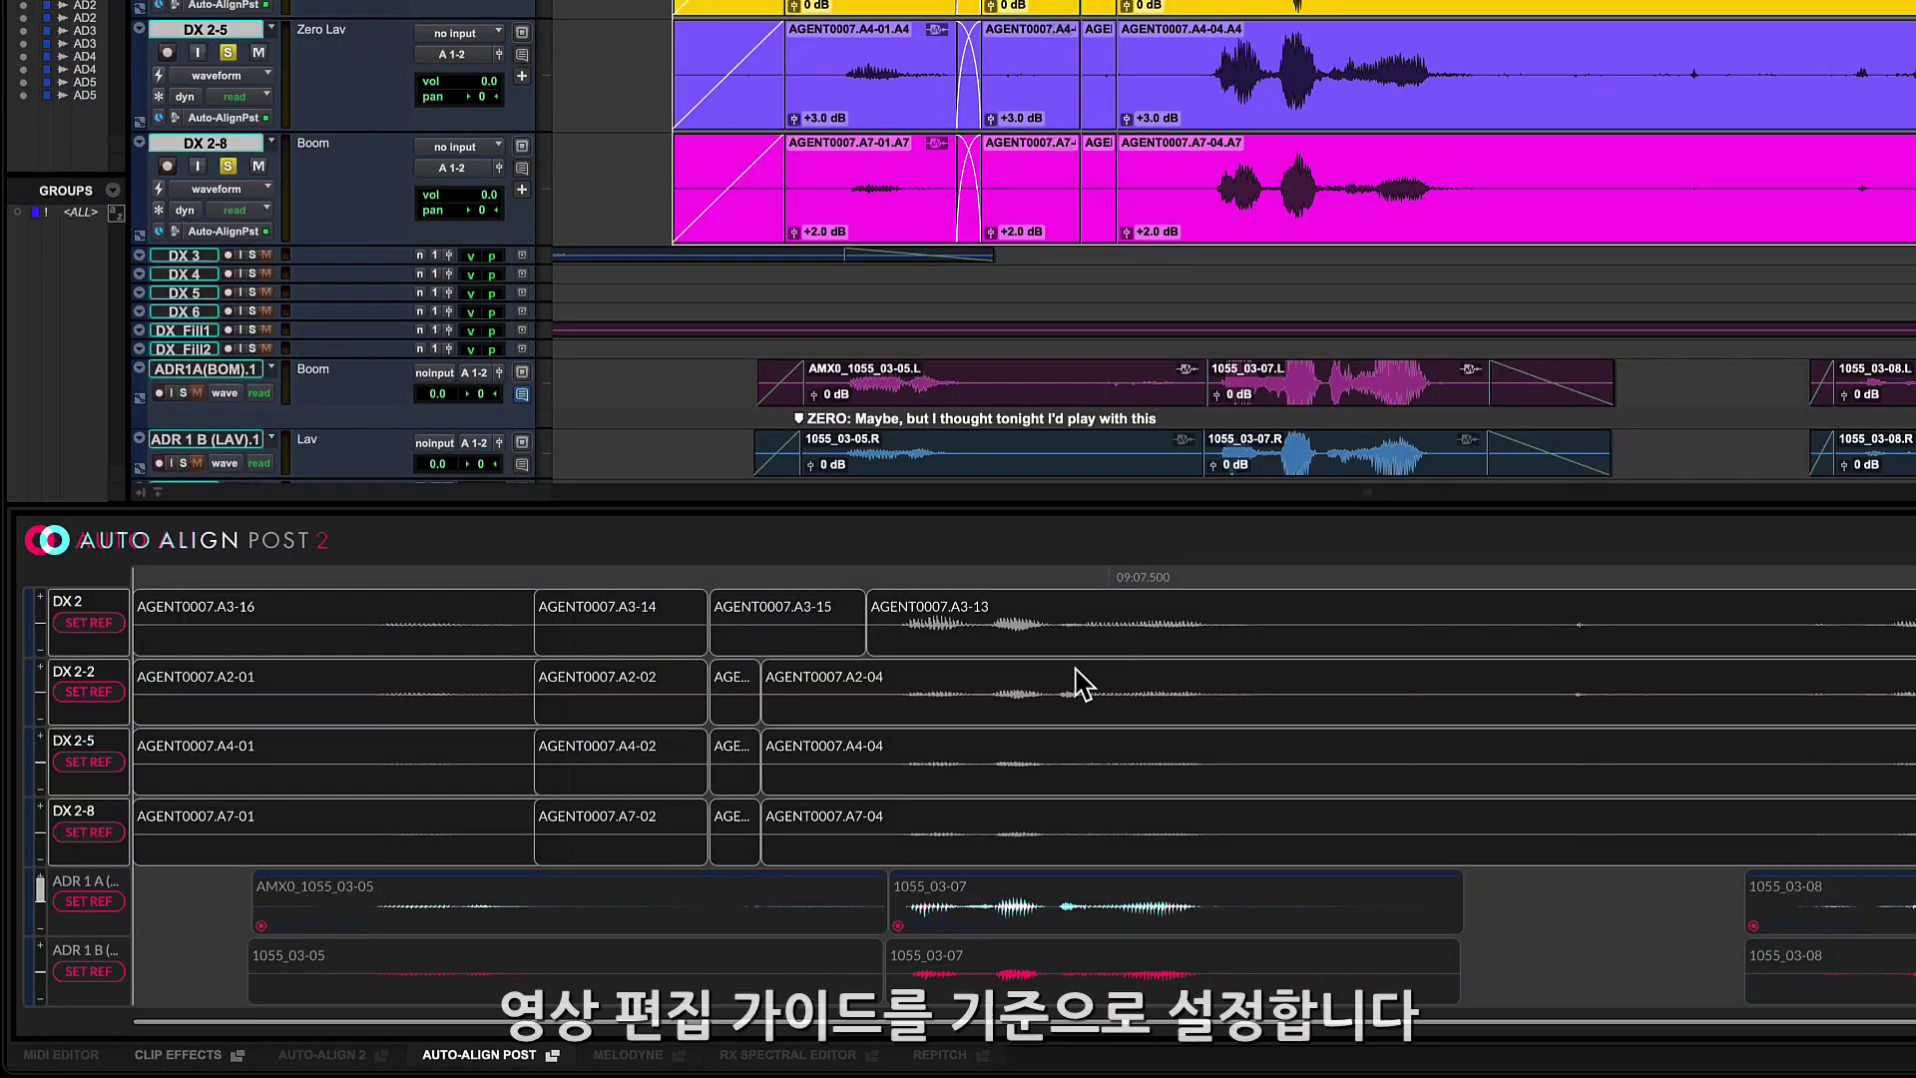
pyautogui.click(93, 621)
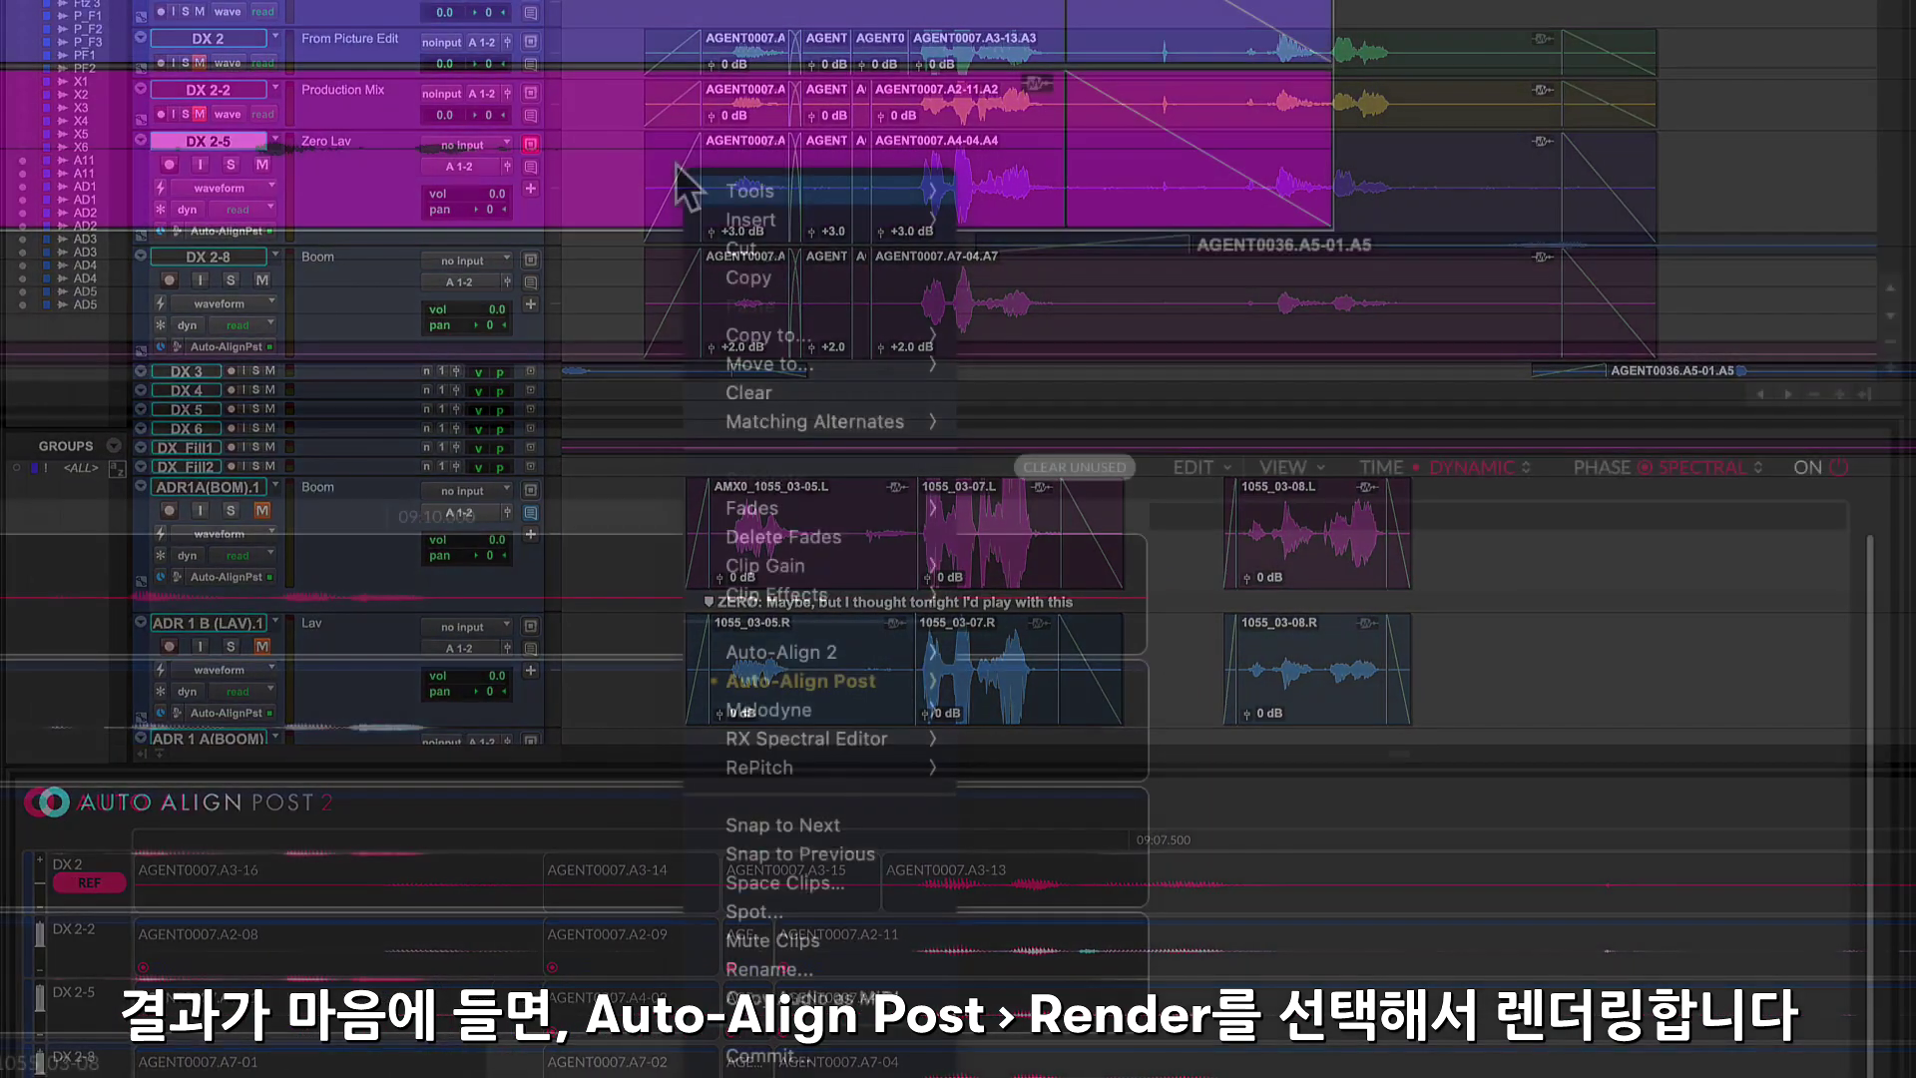
pyautogui.moveTo(823, 689)
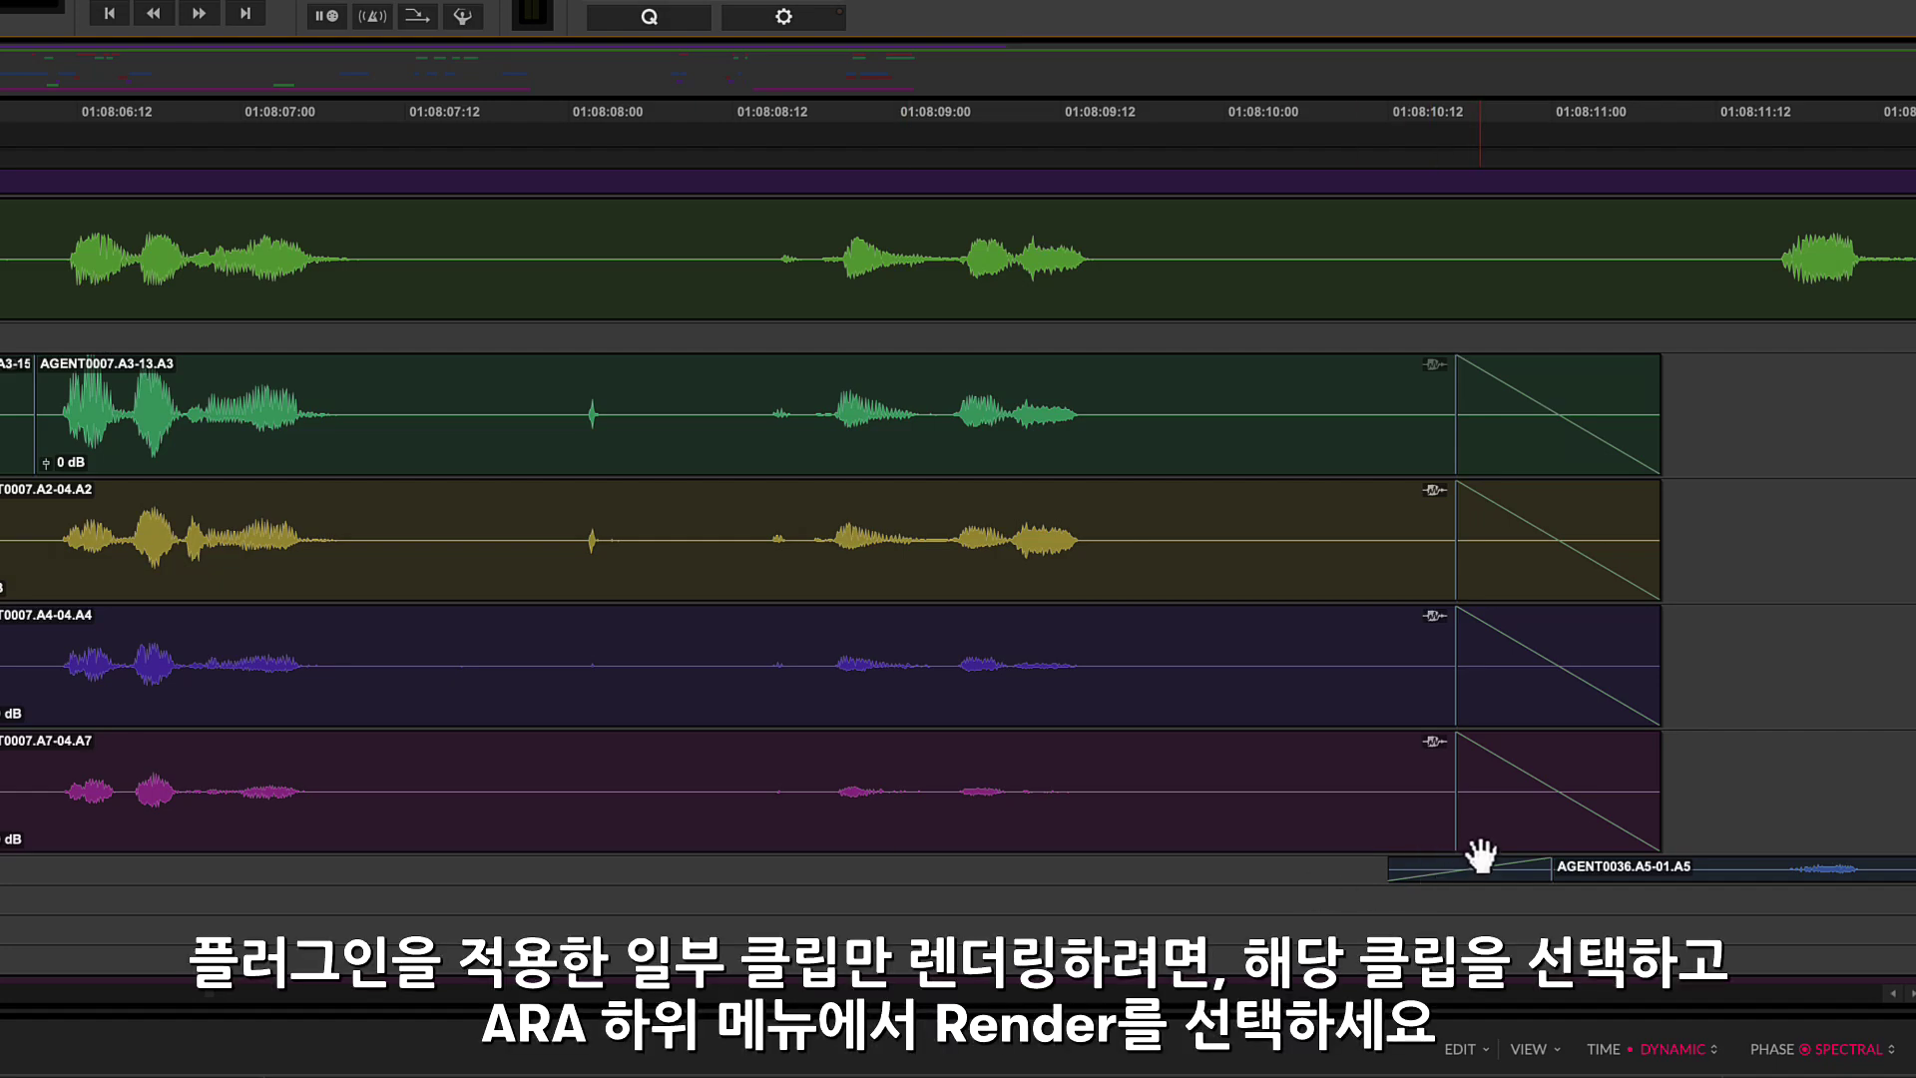
# Render the Zero Lav and Boom clips (A4 and A7) to new aligned clips.
pyautogui.click(1517, 840)
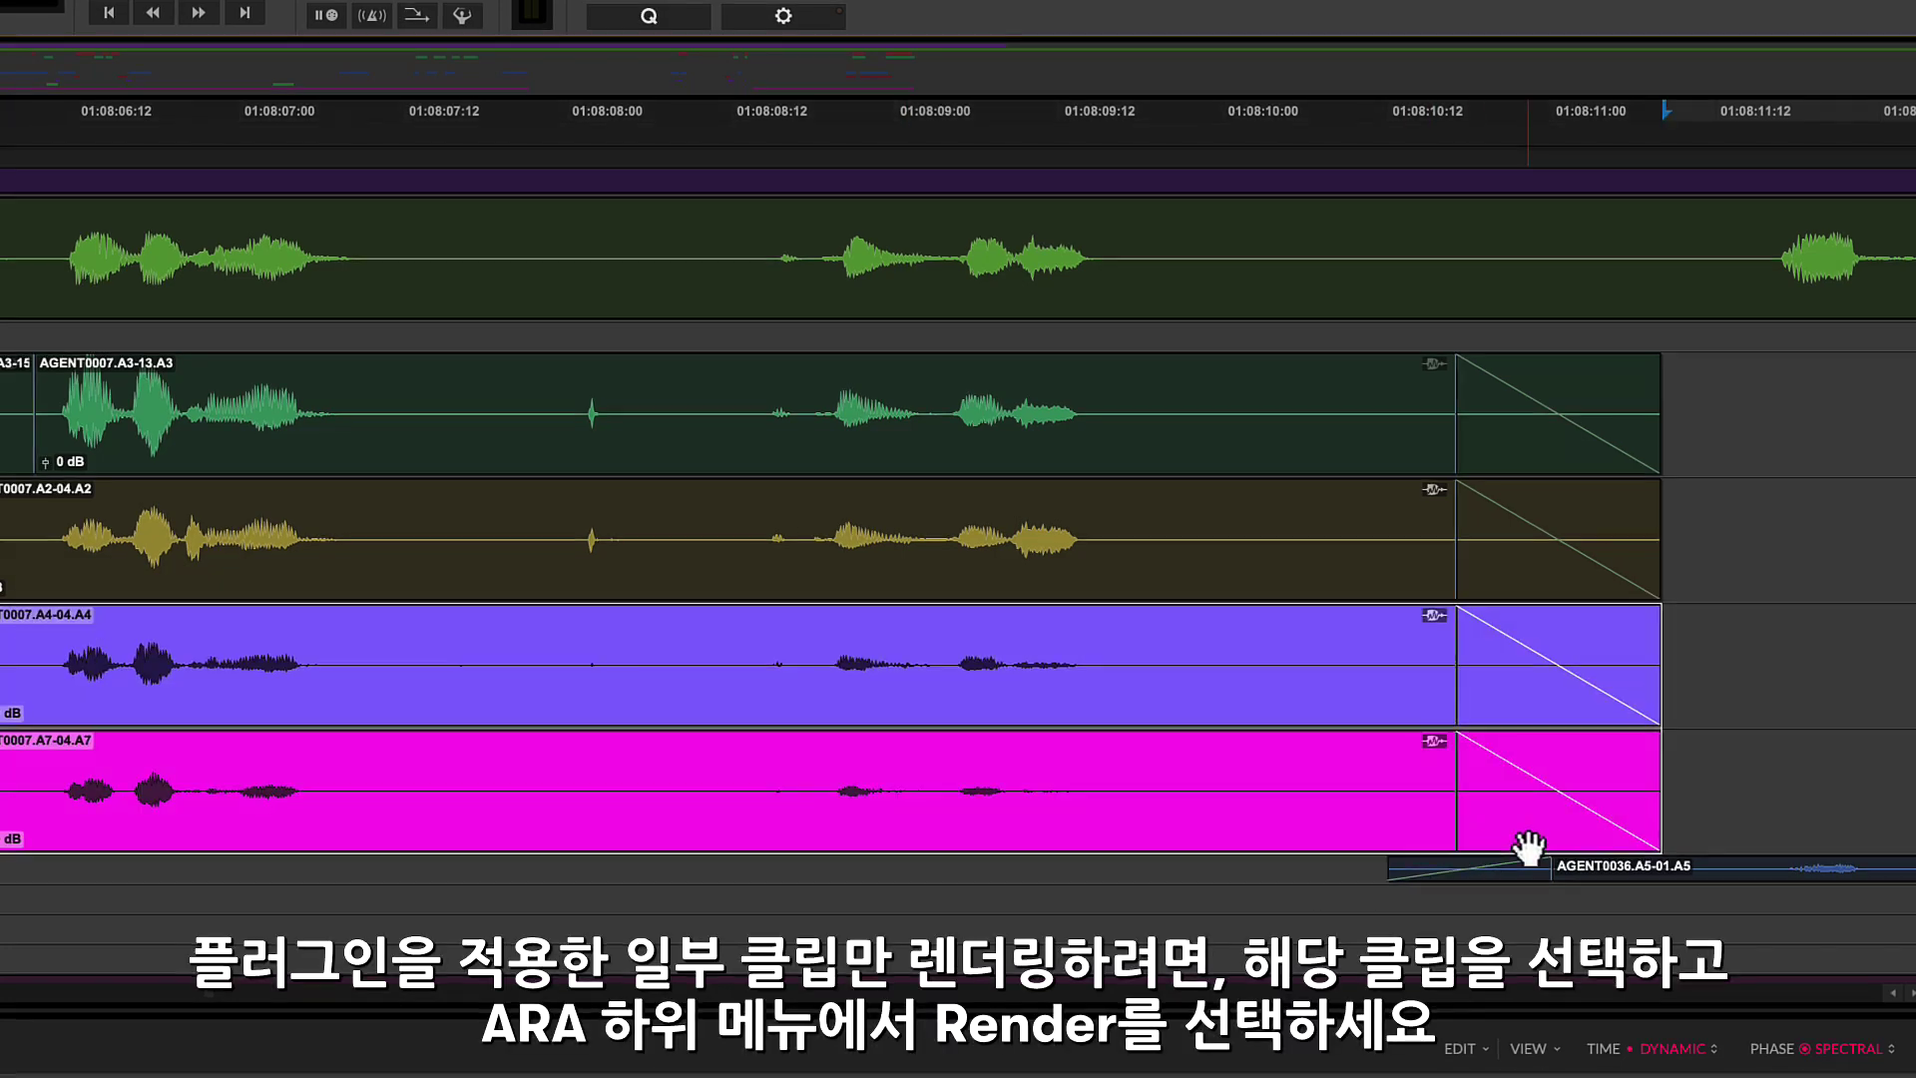
pyautogui.rightClick(1528, 836)
pyautogui.moveTo(1620, 1077)
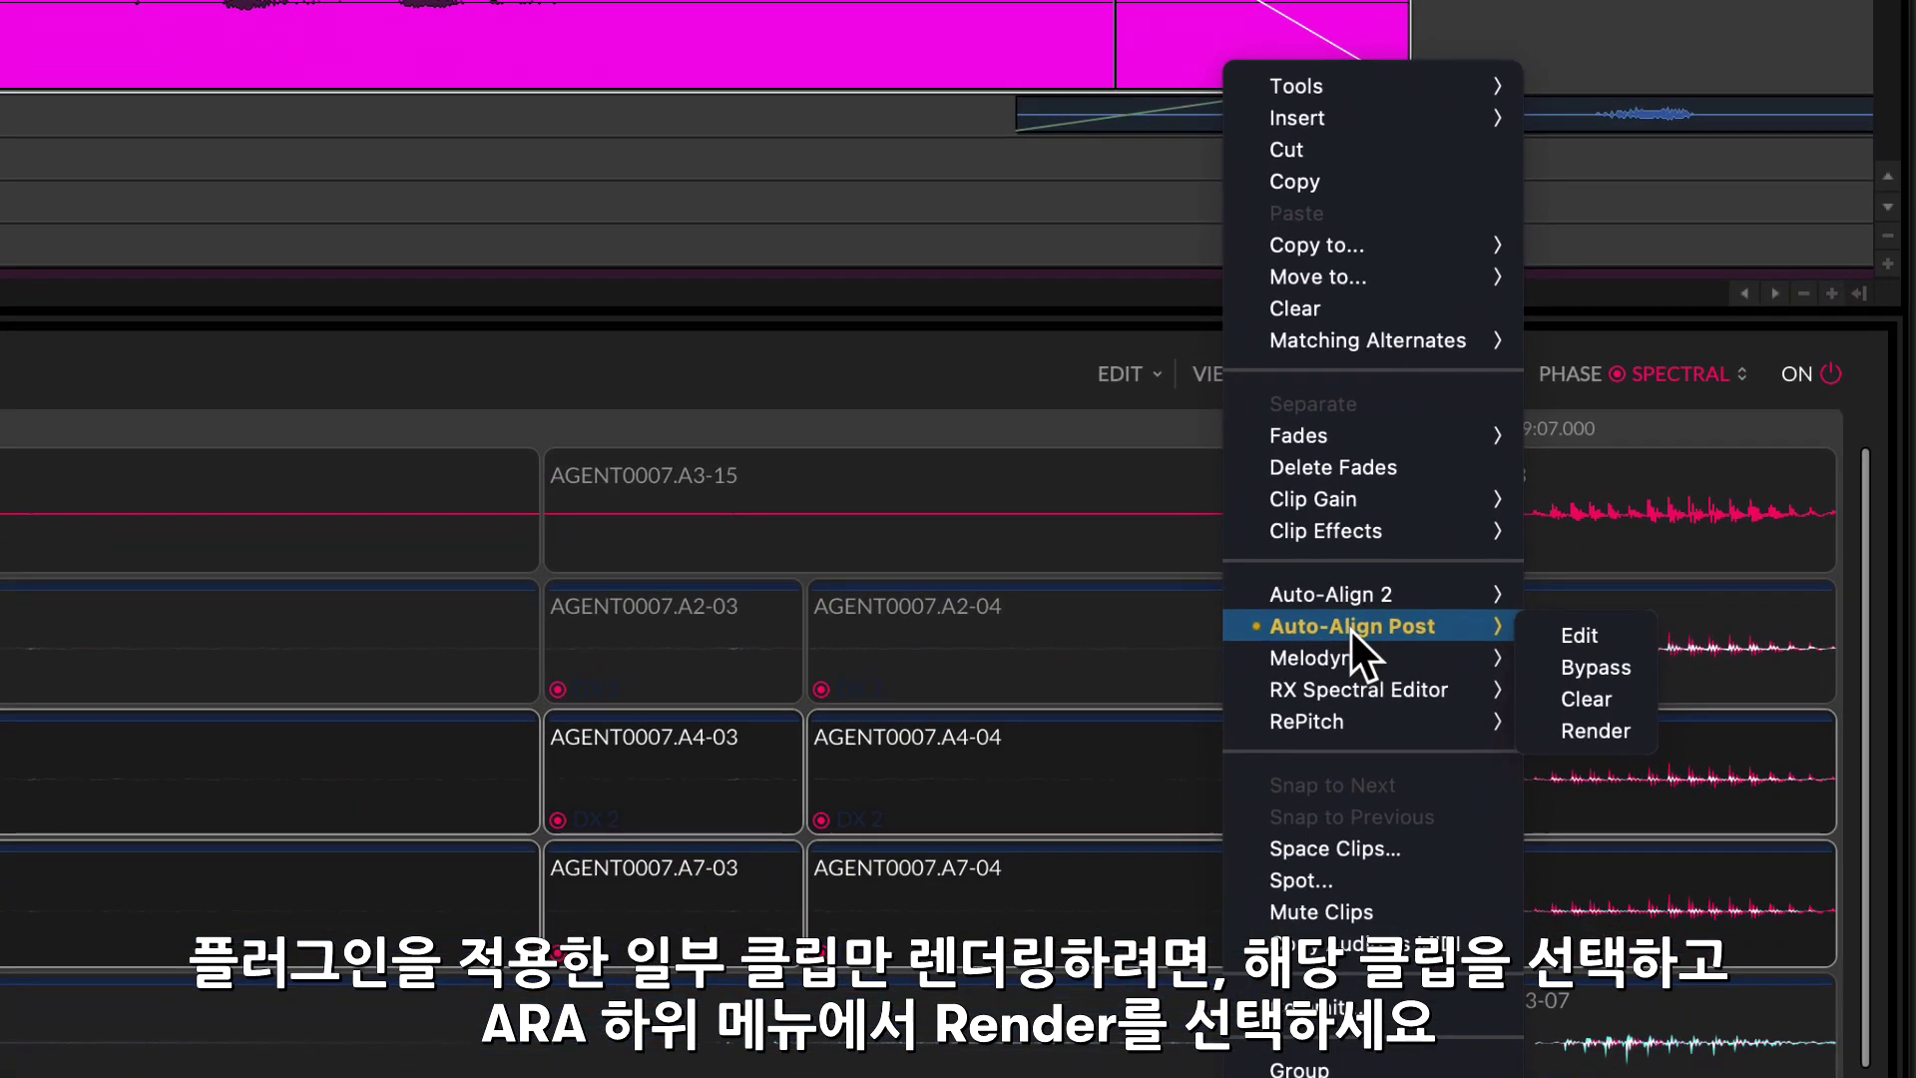
pyautogui.click(1608, 740)
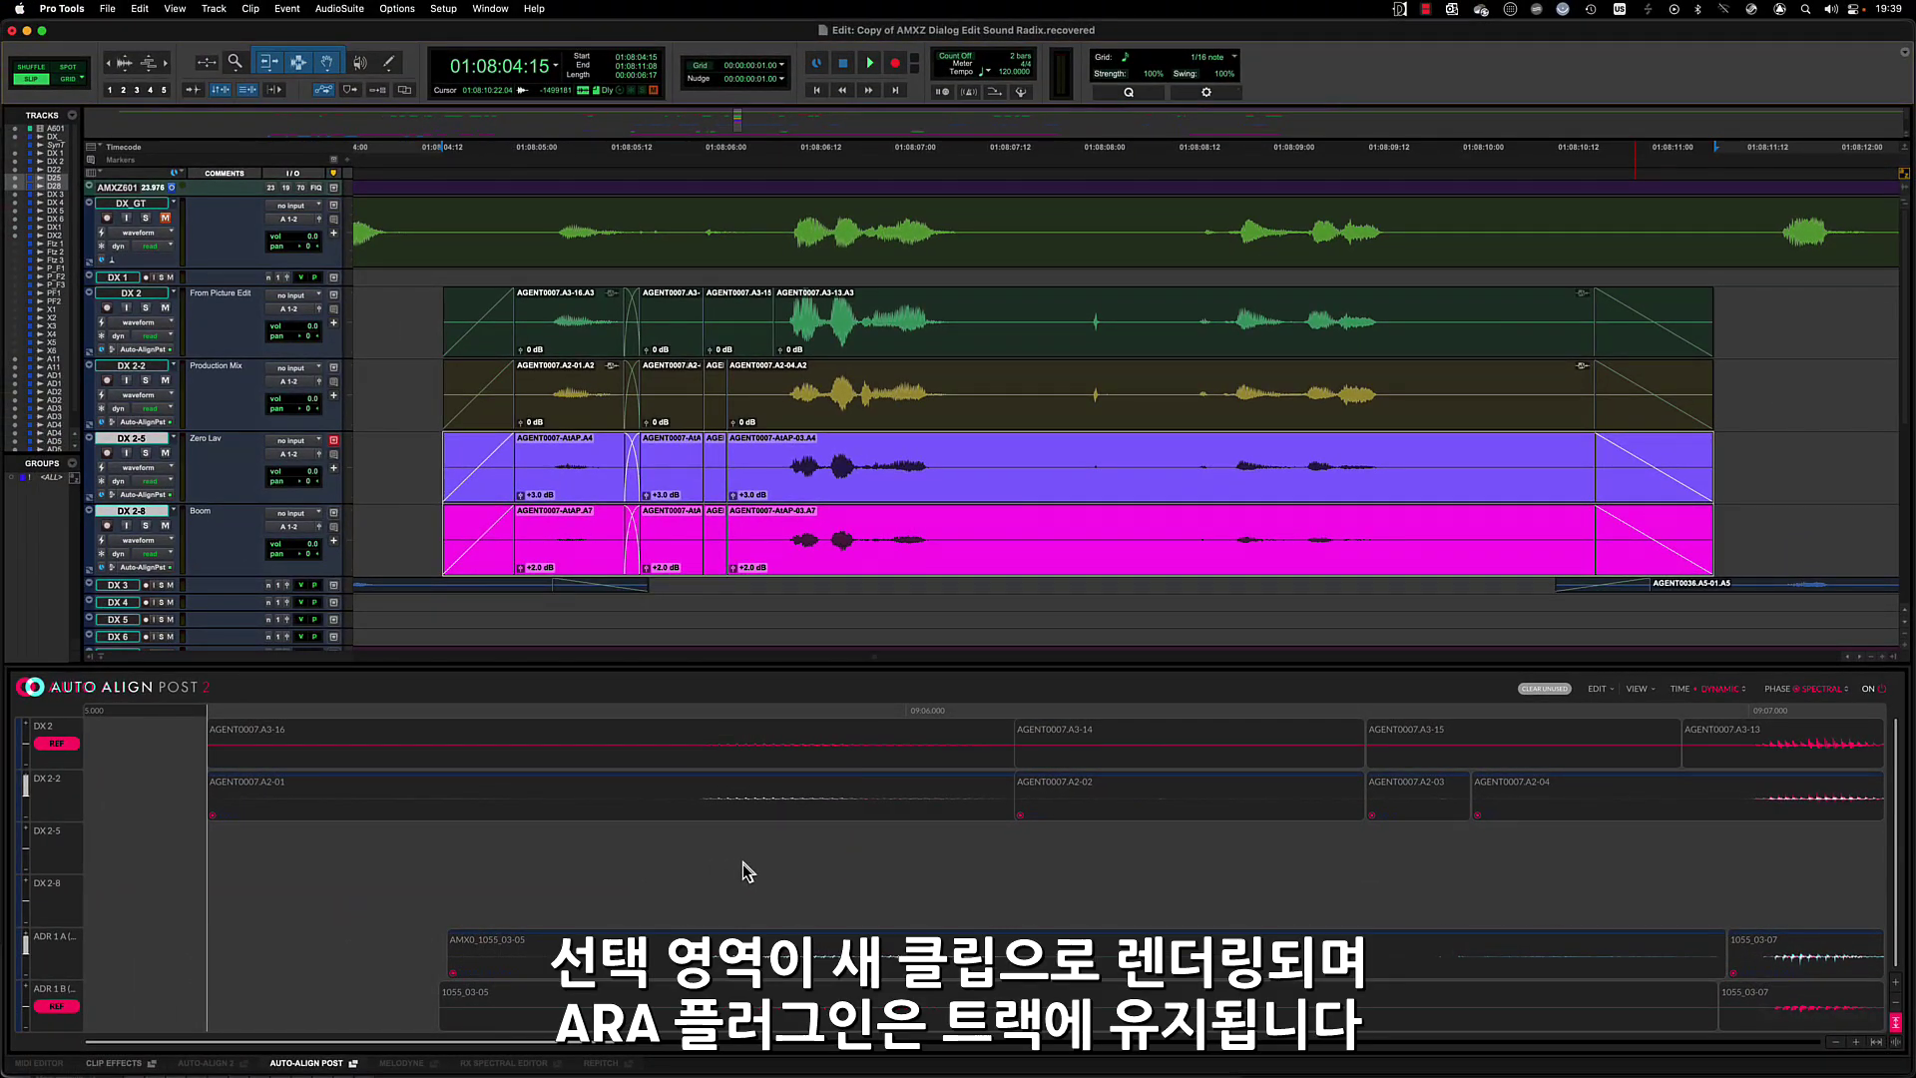
# Clear Auto-Align Post processing from the clips.
pyautogui.rightClick(1477, 414)
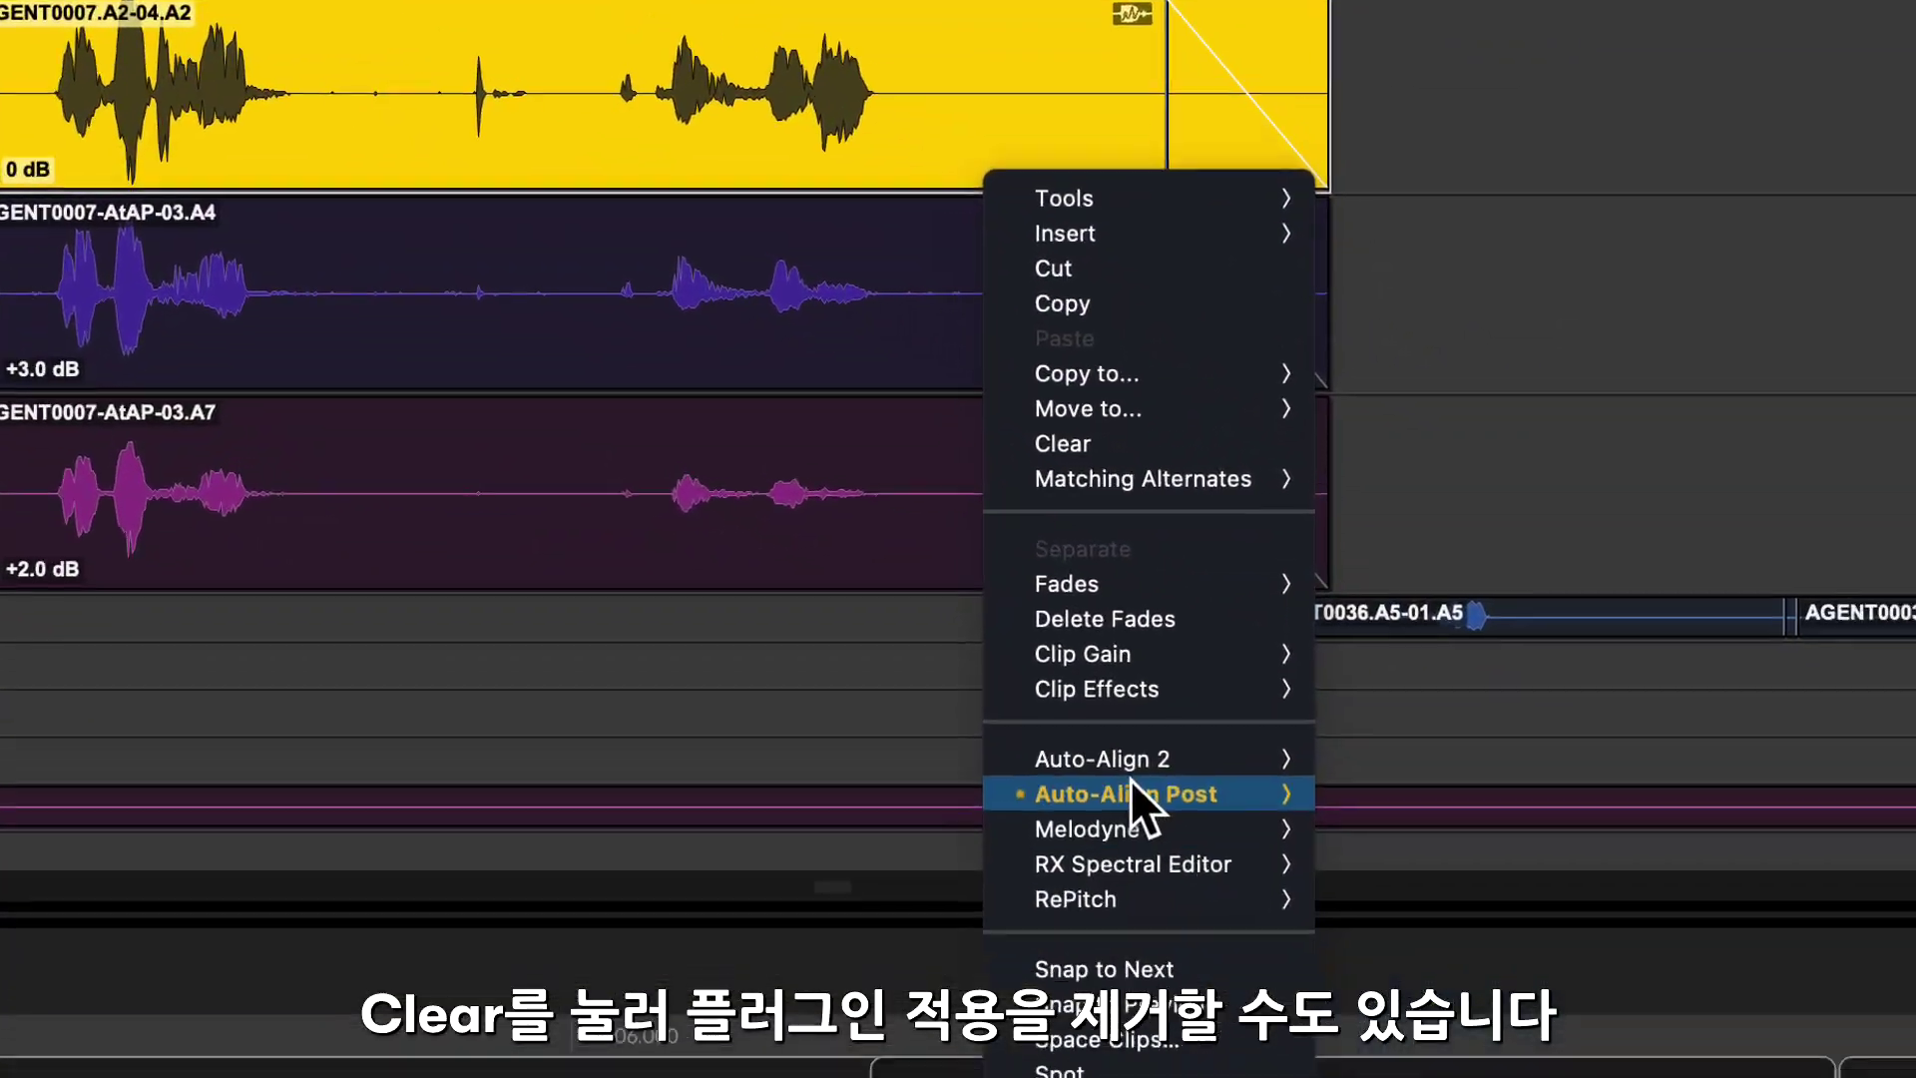
pyautogui.moveTo(1129, 789)
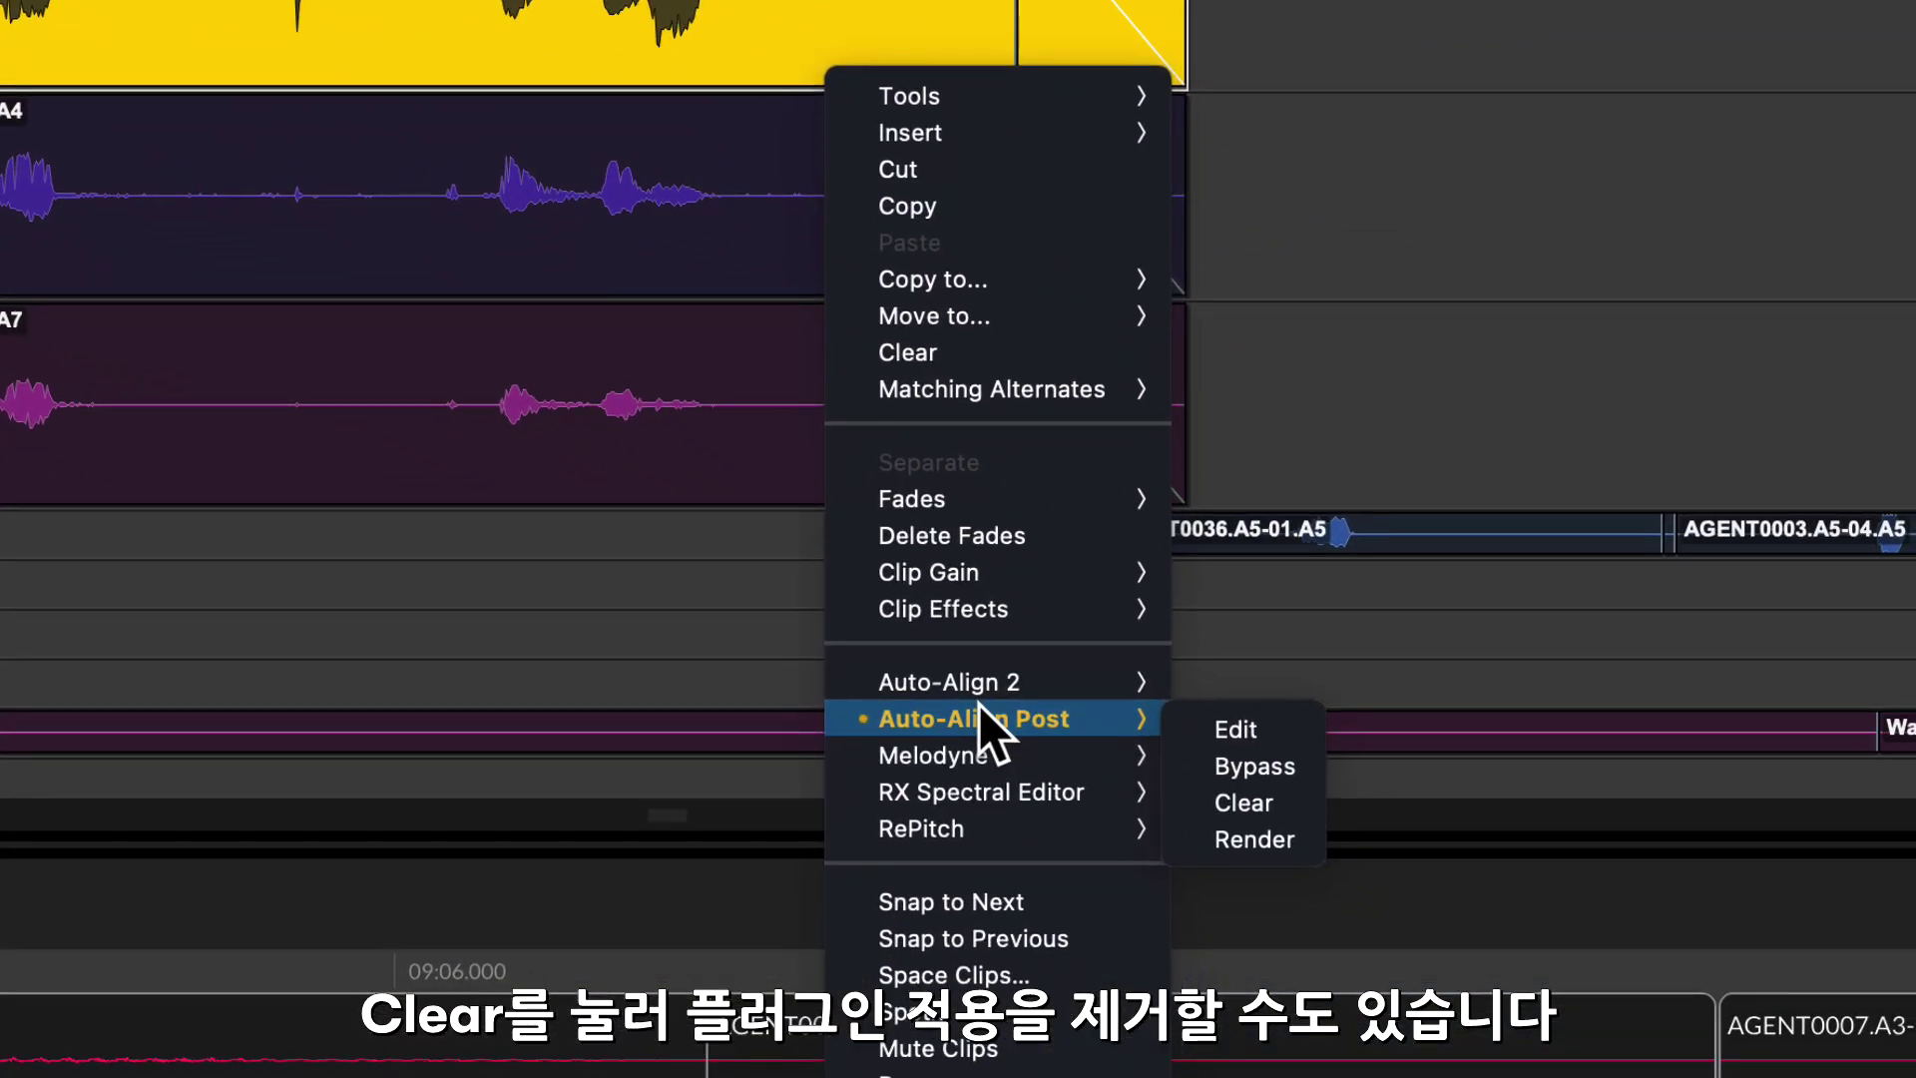
pyautogui.click(1247, 803)
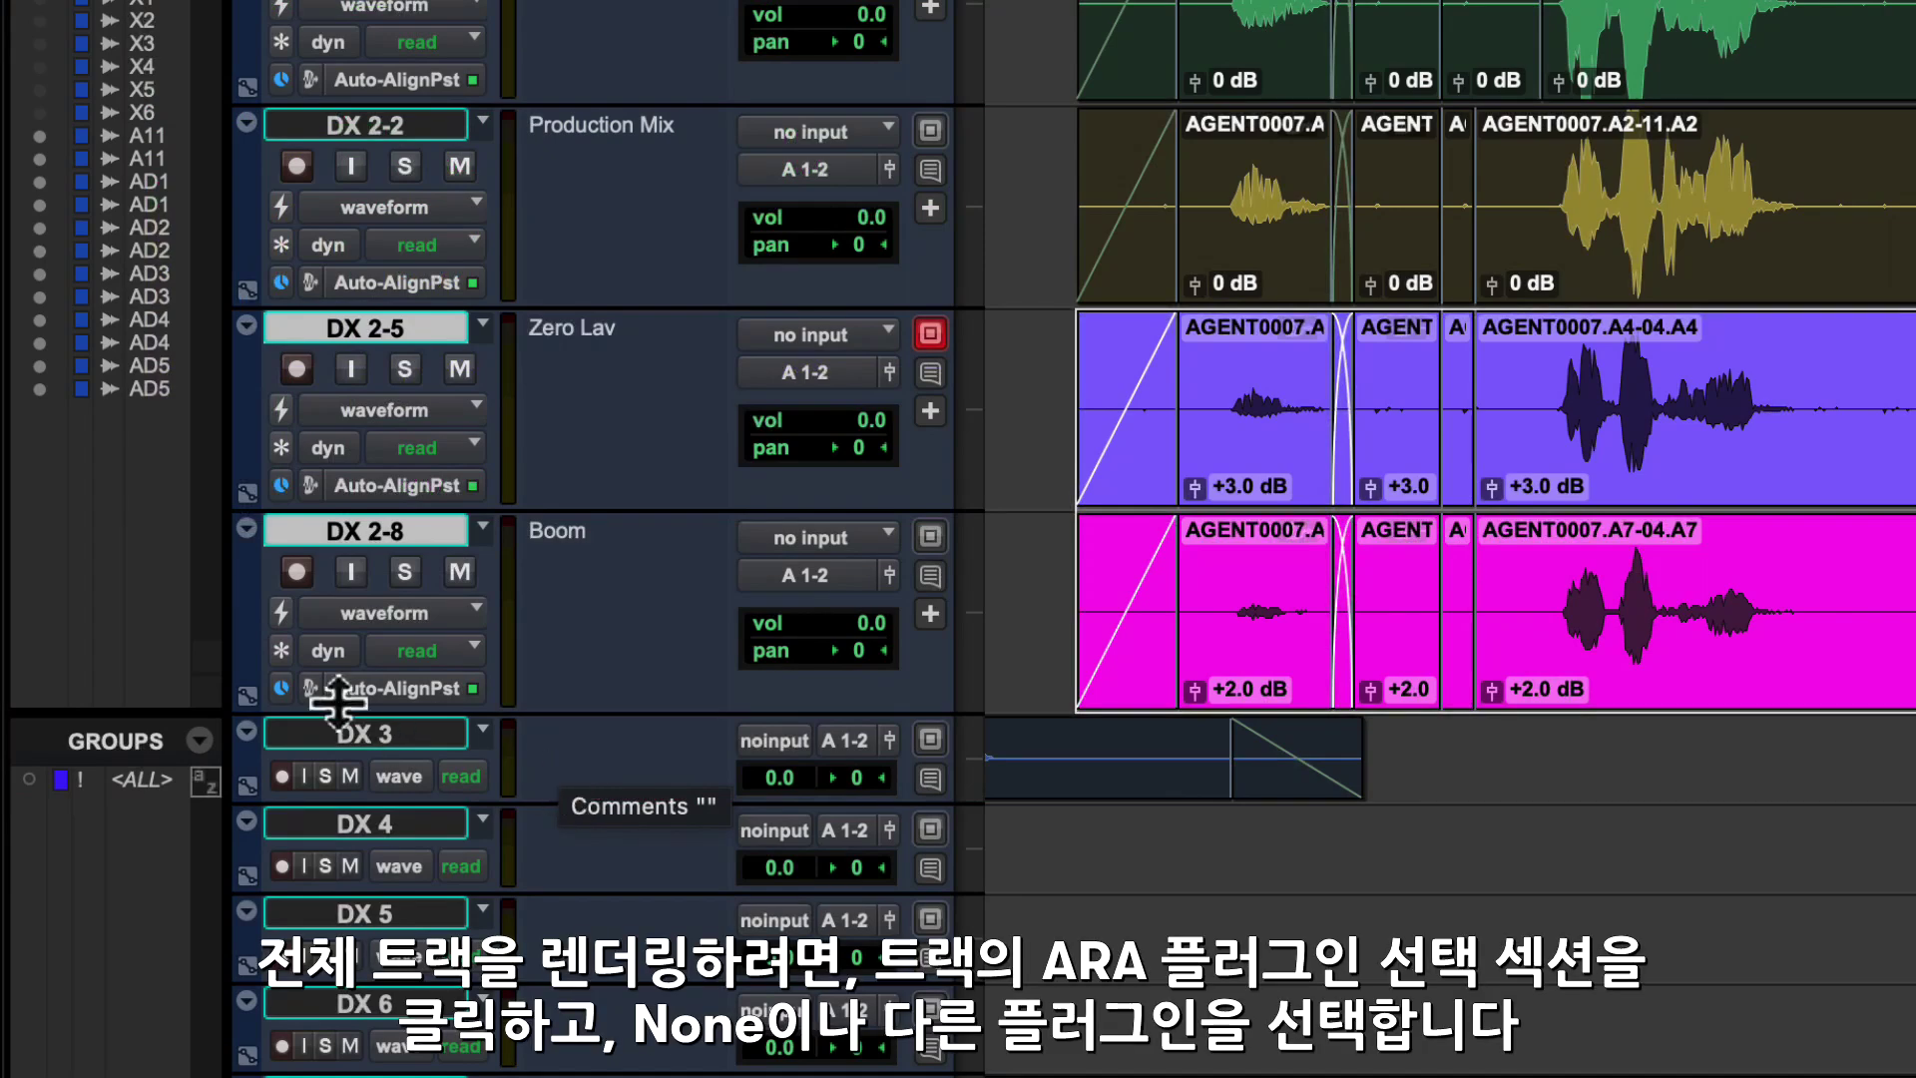
# Set the Boom track's ARA plug-in to None and revert its clips to their original state.
pyautogui.click(308, 687)
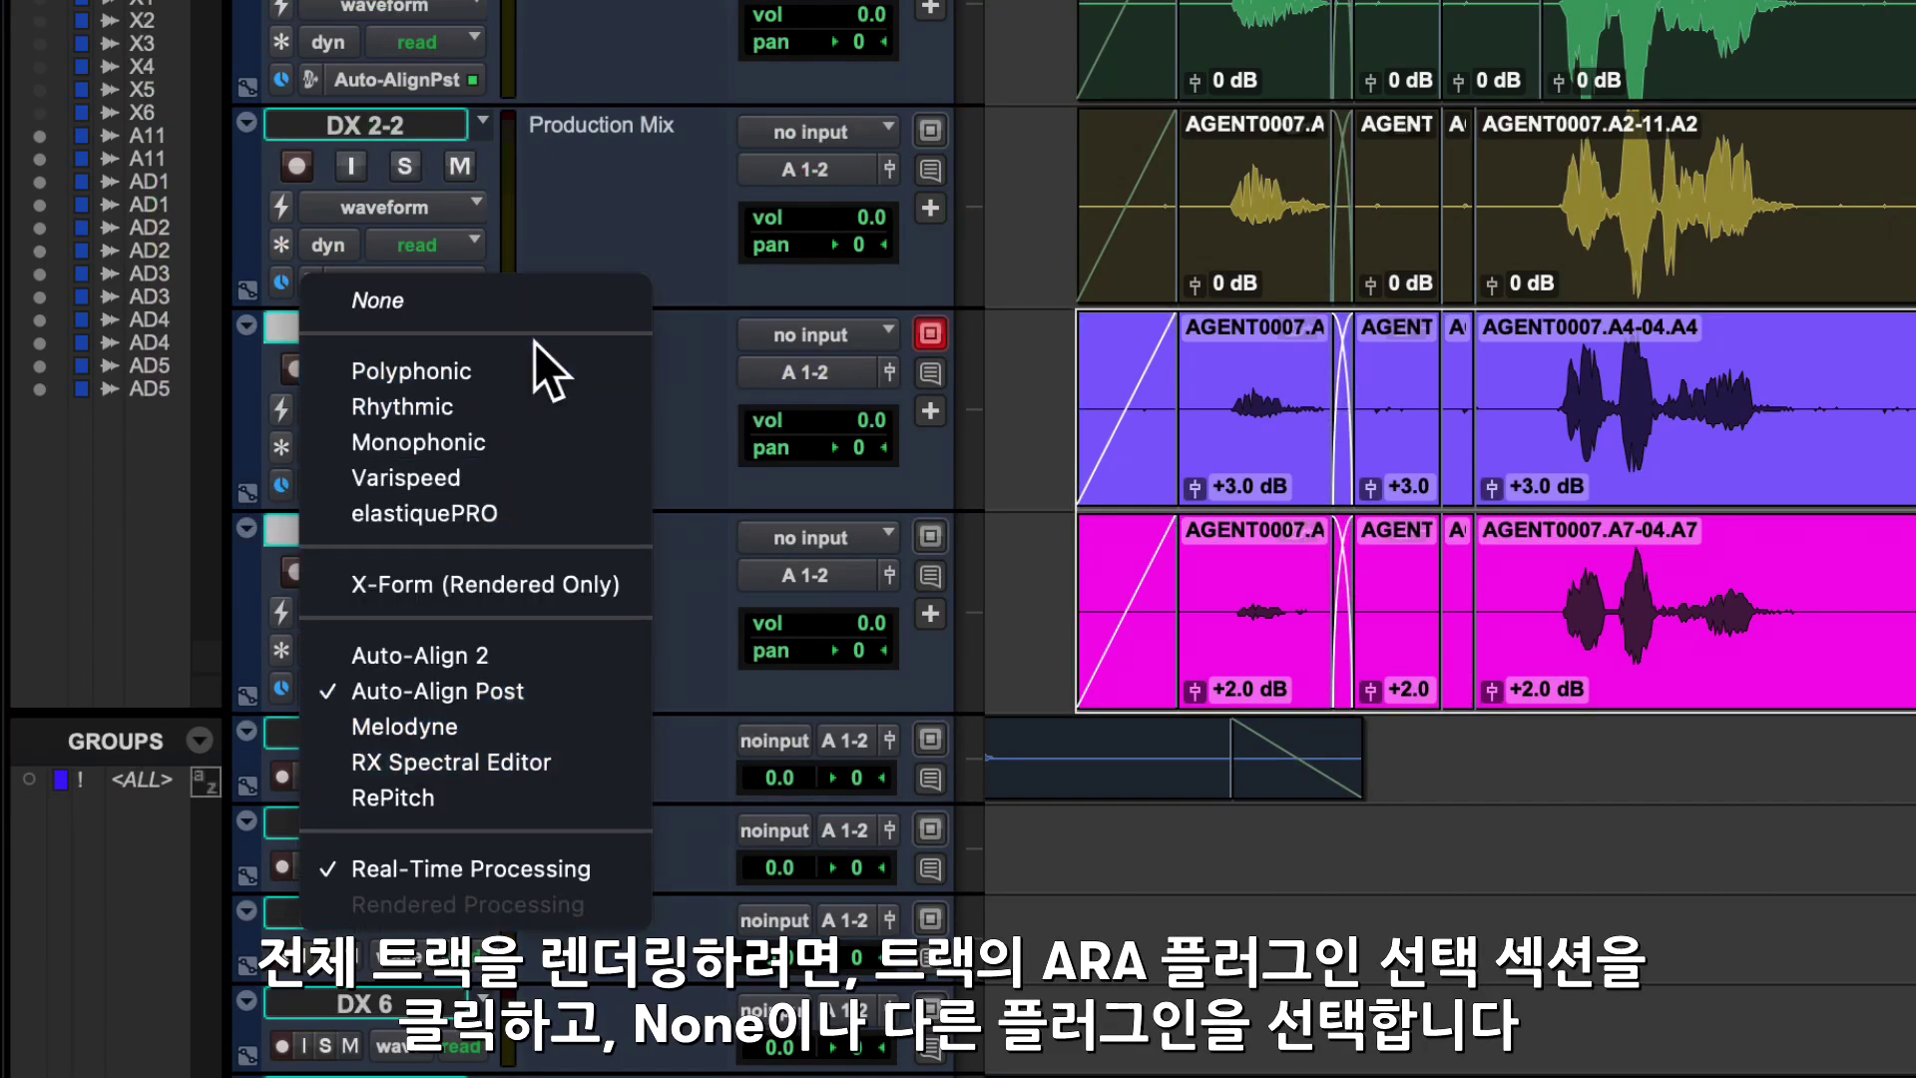
pyautogui.click(537, 304)
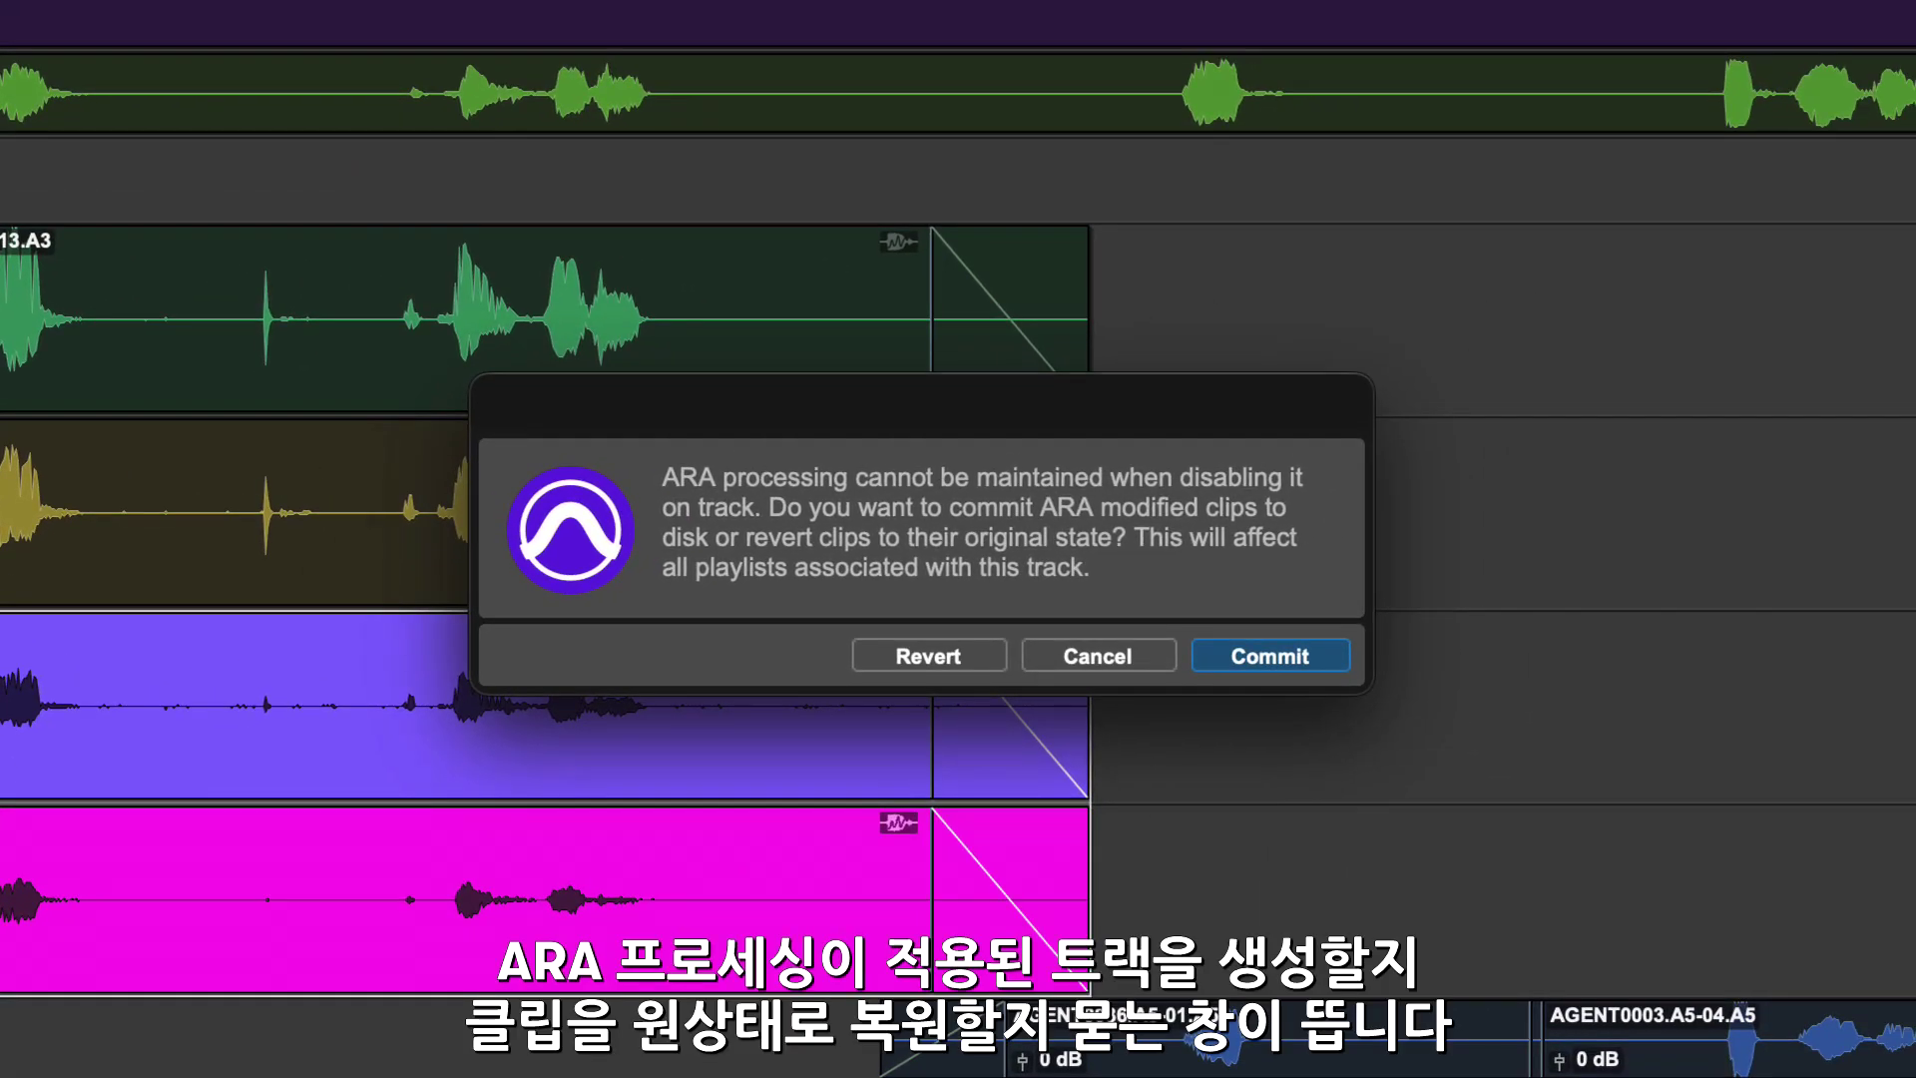
pyautogui.click(912, 653)
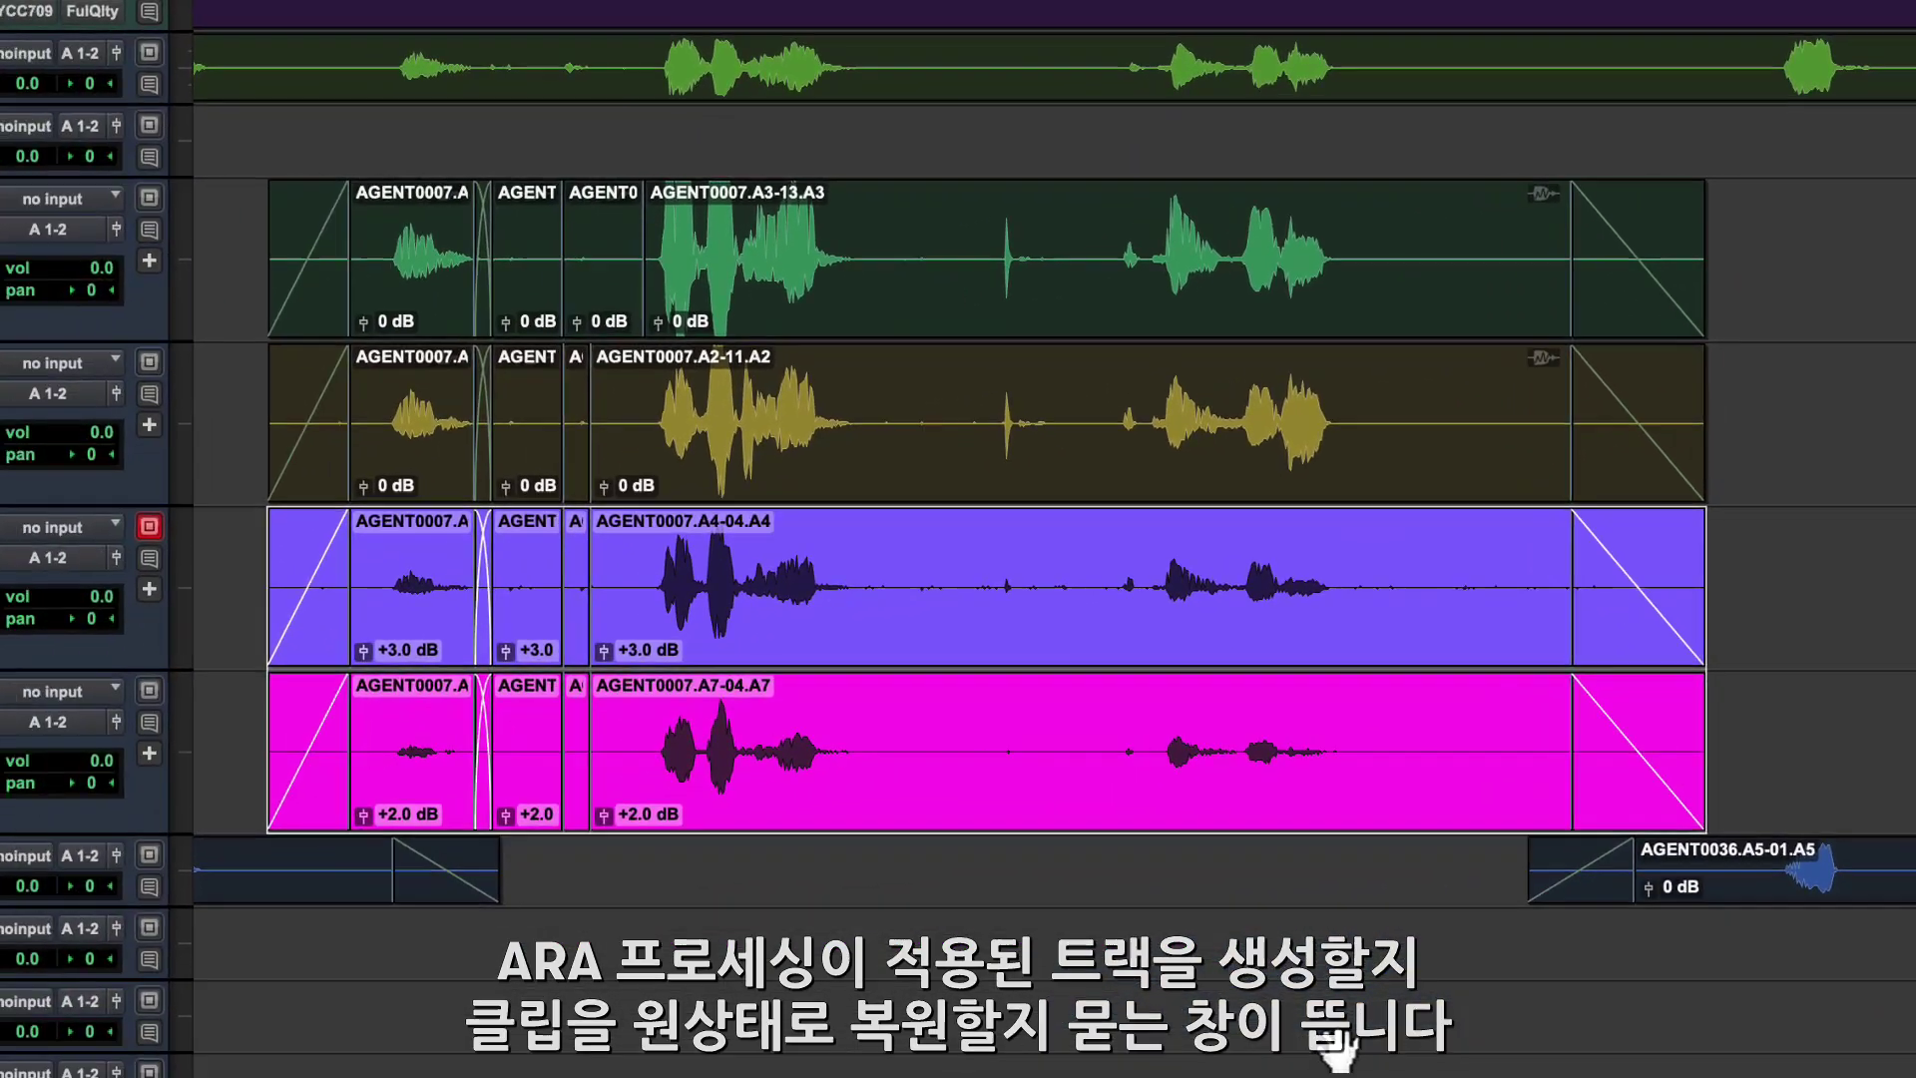